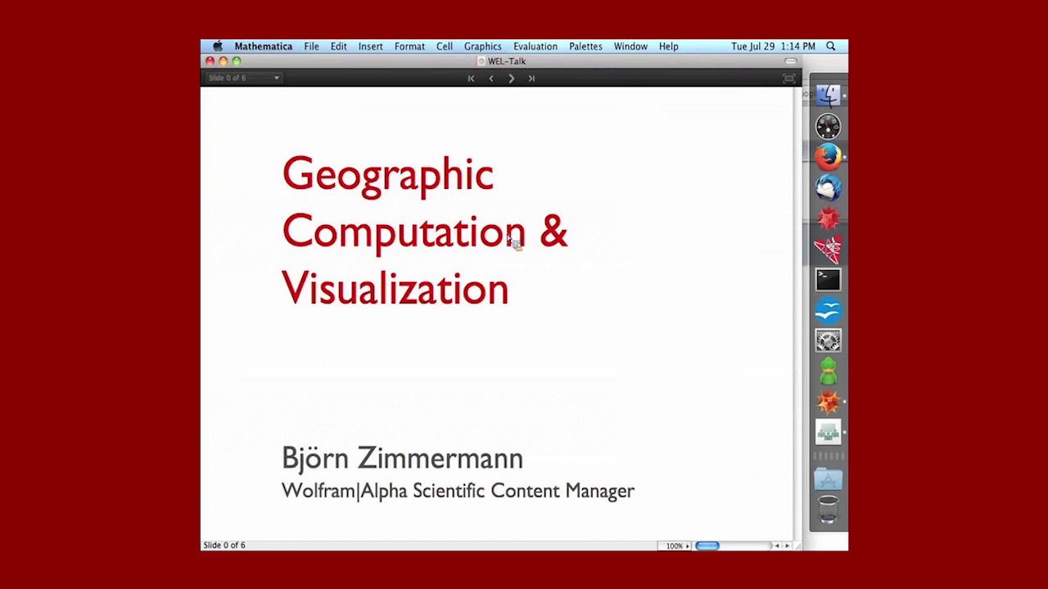
- Advance from the title slide to slide 1 and its Documentation Center links
click(512, 78)
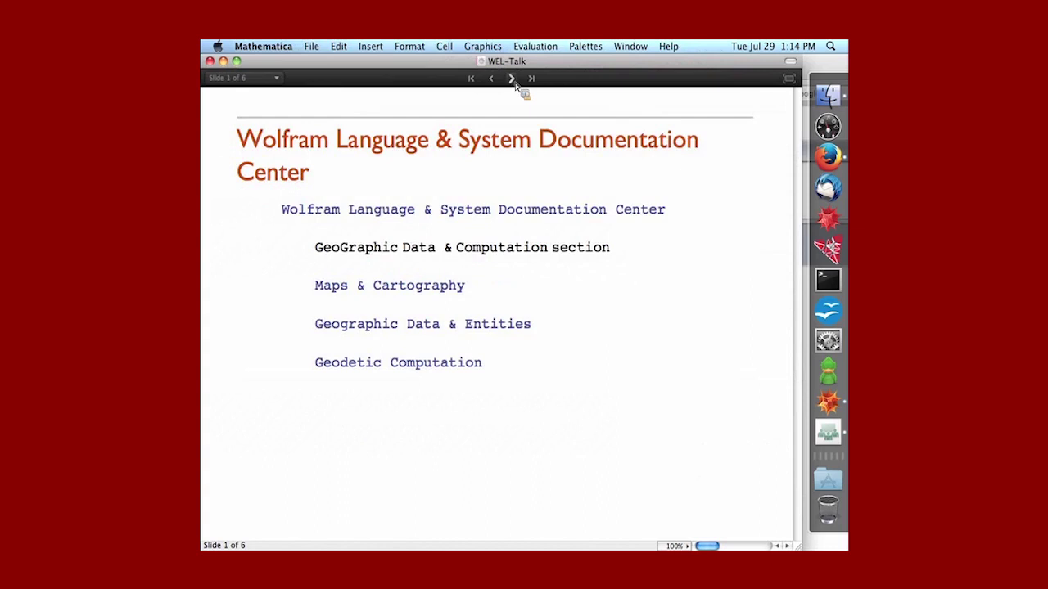
click(449, 220)
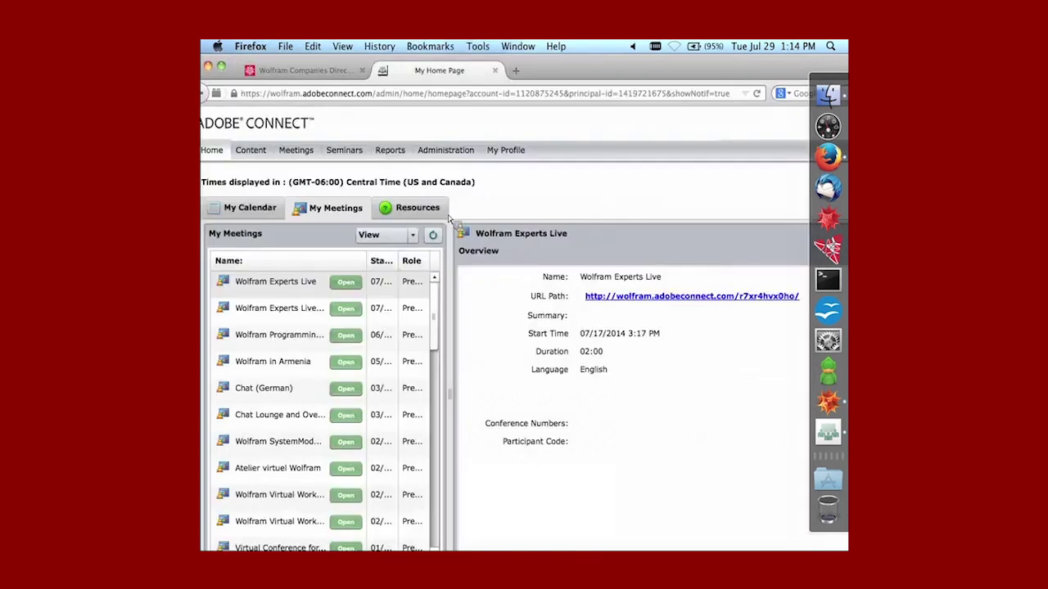
scroll(618, 315, down, 5)
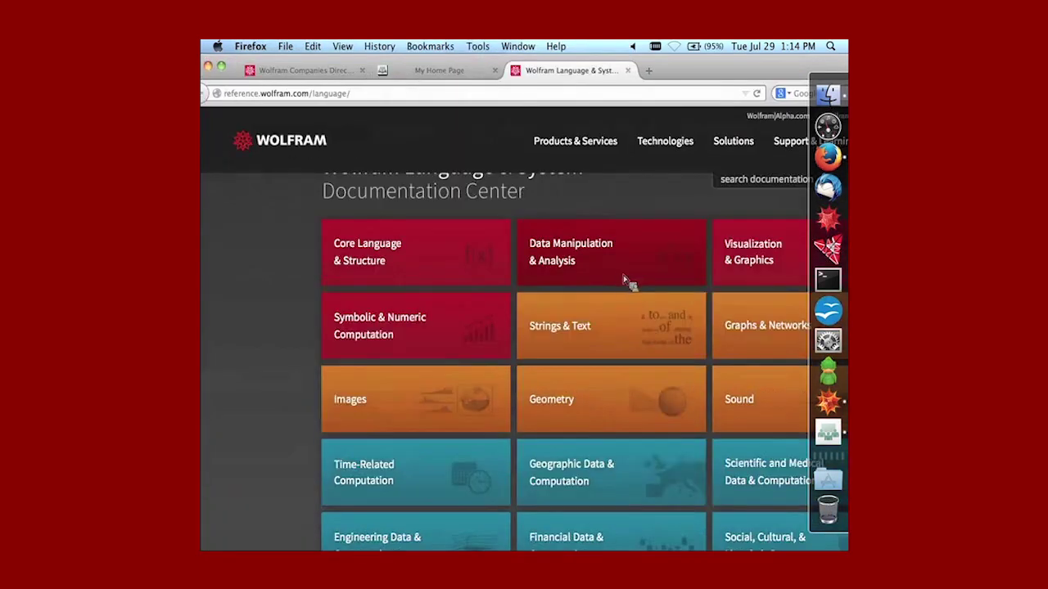
mouse_move(611, 352)
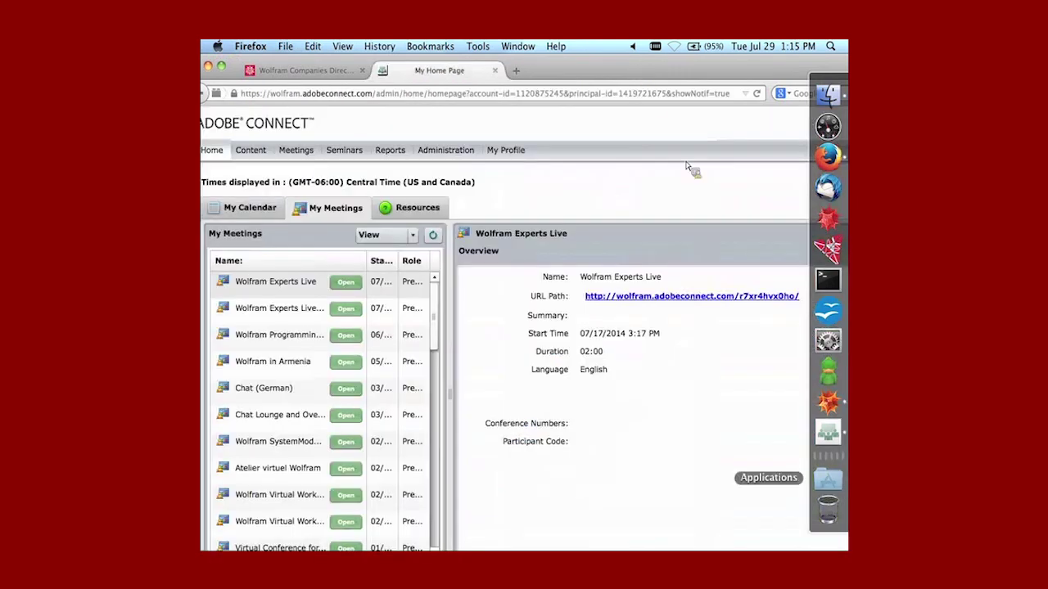
click(628, 71)
- Switch back to the slideshow and advance to slide 2, Essentials
click(828, 402)
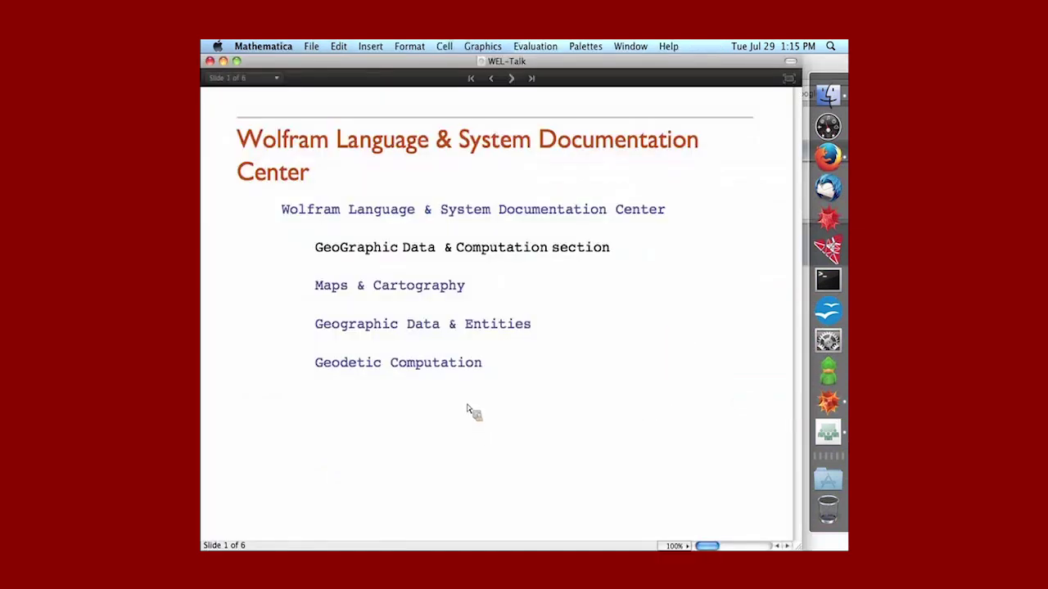
click(513, 78)
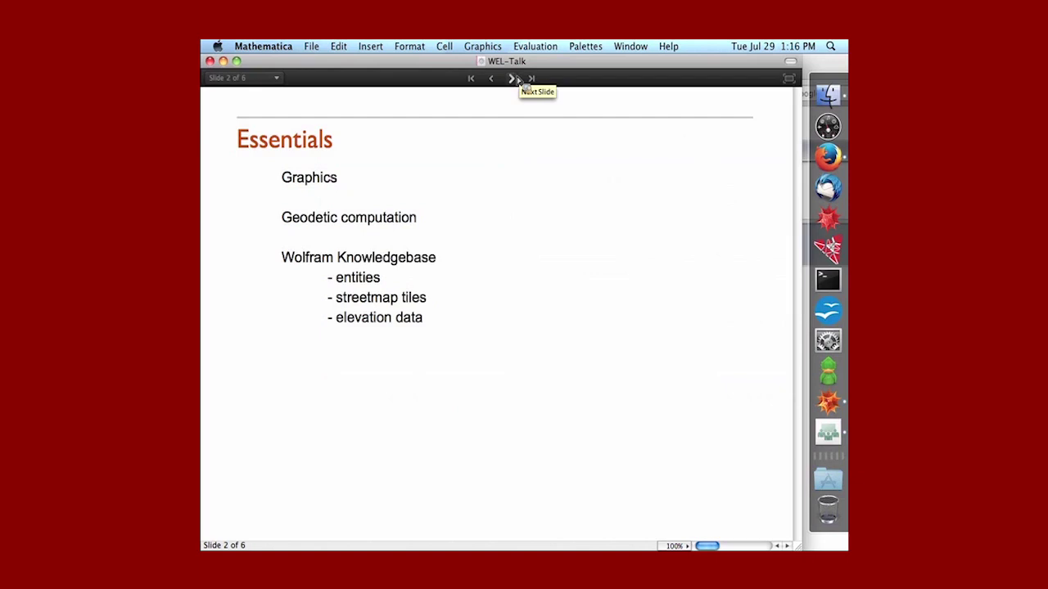
- Advance to slide 3, Geodetic Computation, and scroll into its Modeling Earth and GeoPosition notes
click(515, 79)
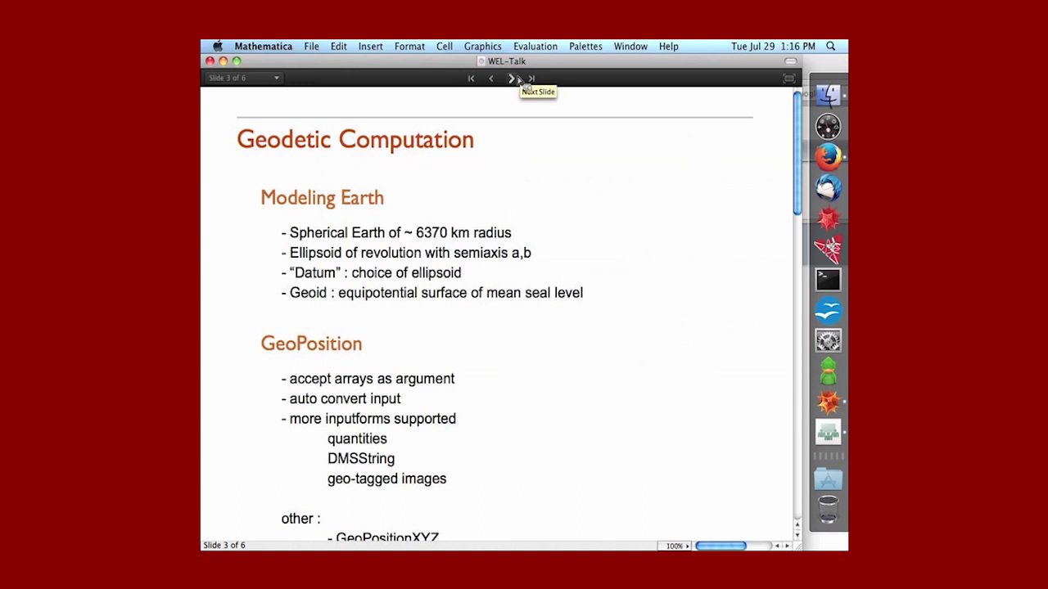
scroll(481, 473, down, 3)
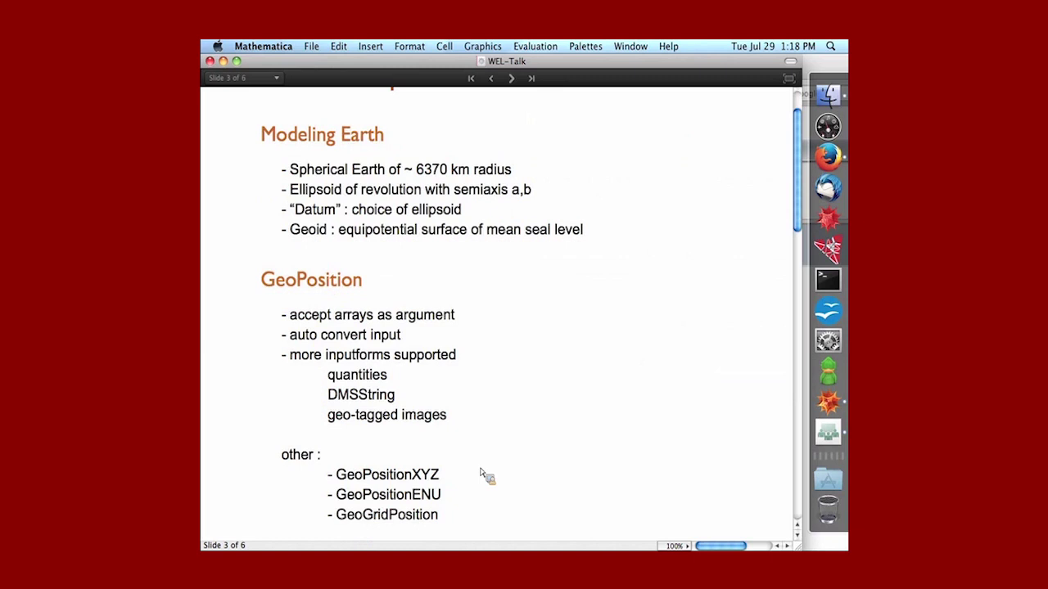
- Scroll slide 3 down to the GeoProjectionData, GeoDisplacement and GeoDistance notes
scroll(483, 473, down, 2)
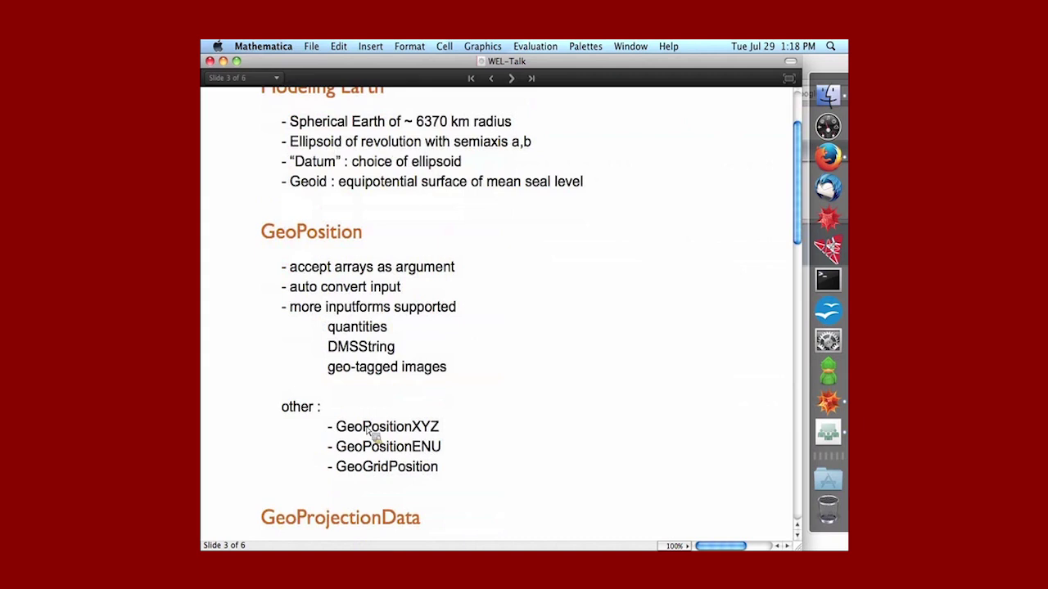
scroll(459, 457, down, 10)
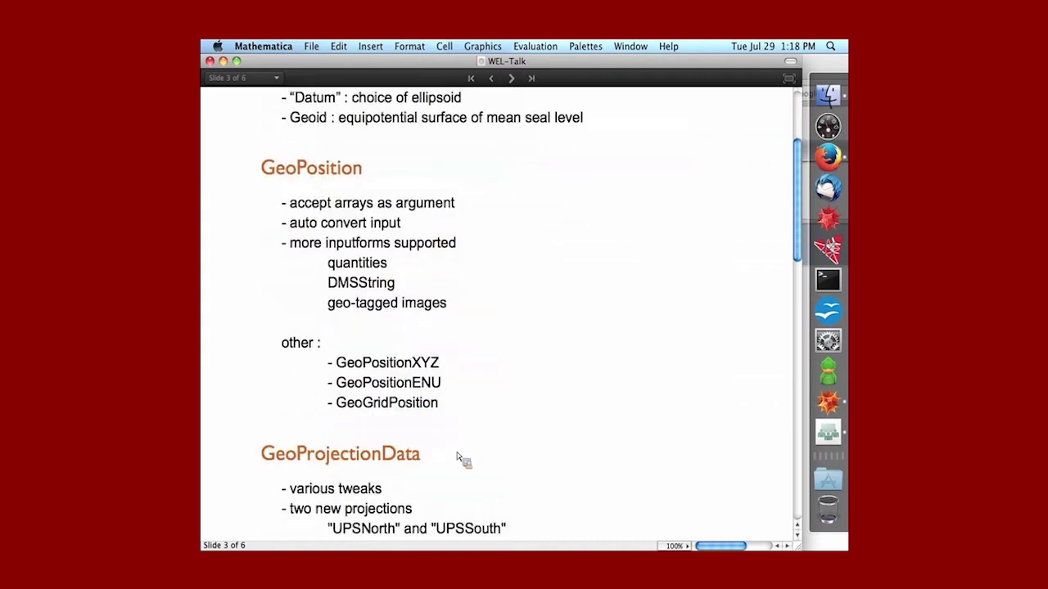
scroll(458, 457, down, 1)
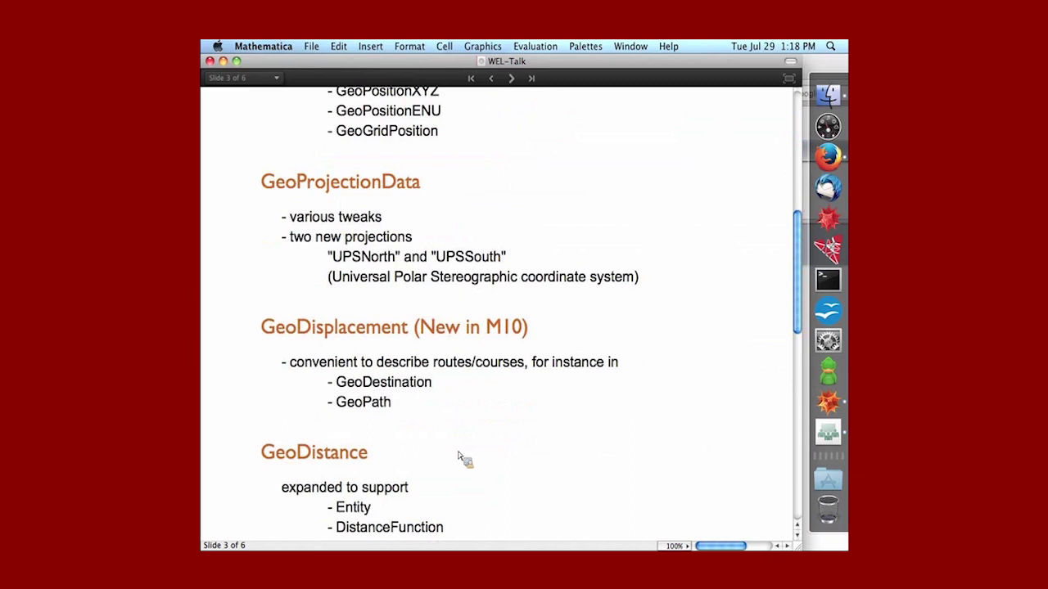
- Scroll through the GeoNearest, GeoIdentify, GeoWithinQ and GeoEntities examples down to the New Orleans buildings
scroll(424, 446, down, 6)
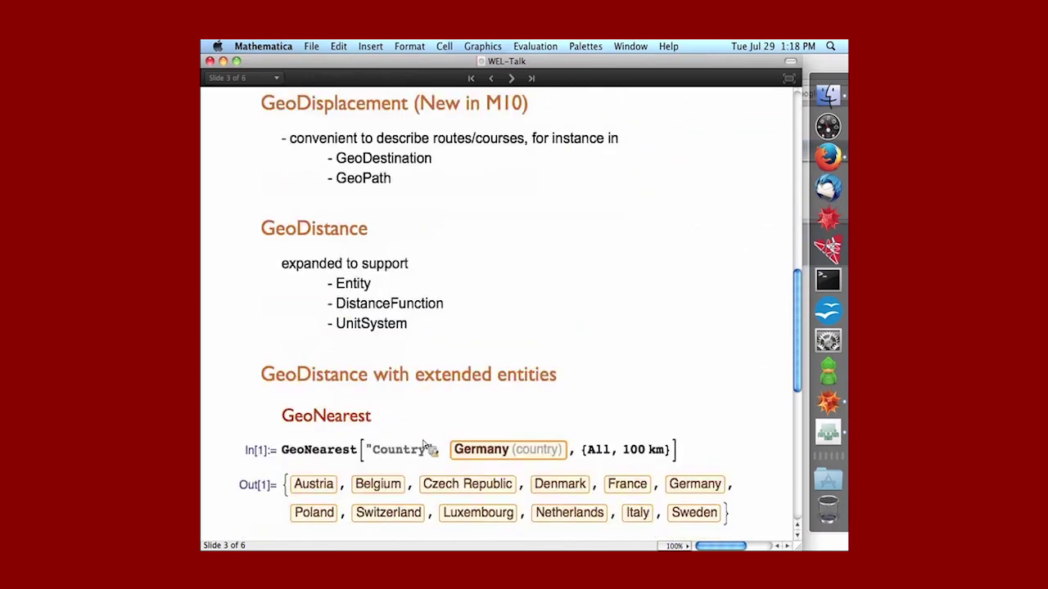
scroll(426, 446, down, 1)
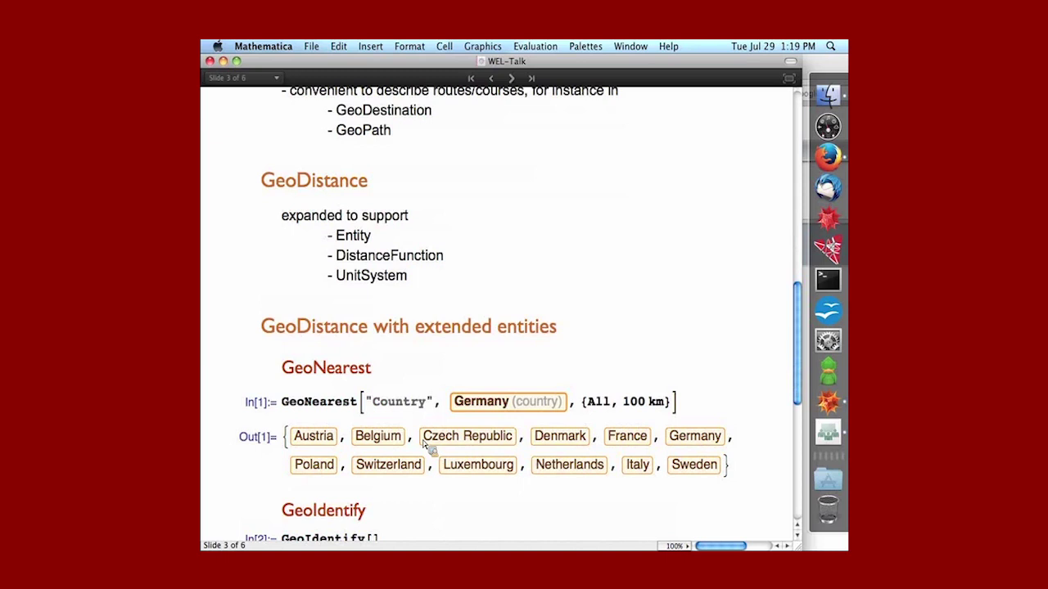
scroll(424, 444, down, 1)
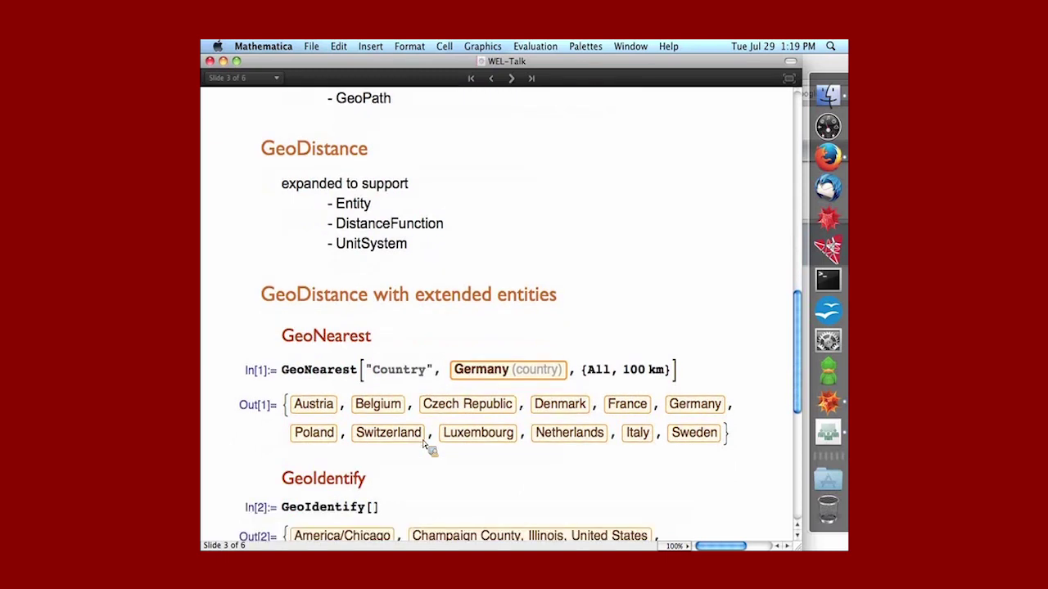
scroll(424, 445, down, 2)
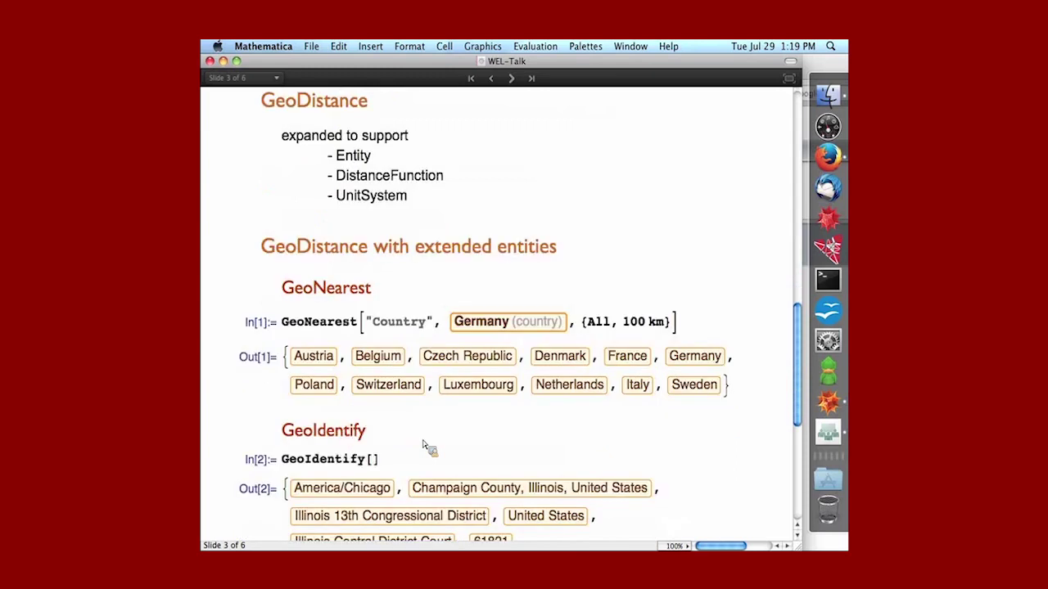
scroll(424, 444, down, 2)
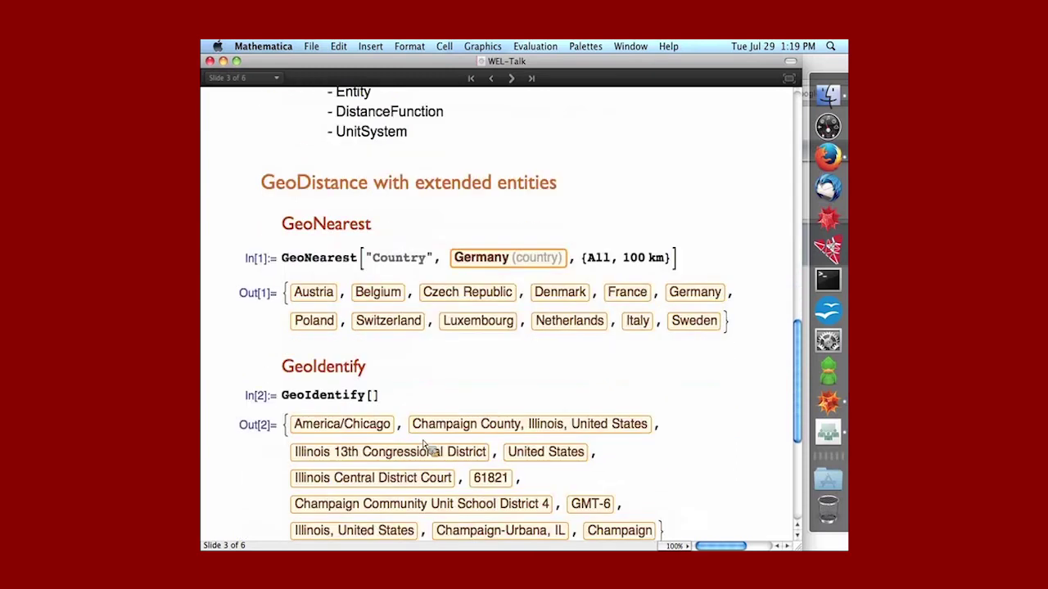
scroll(424, 445, down, 1)
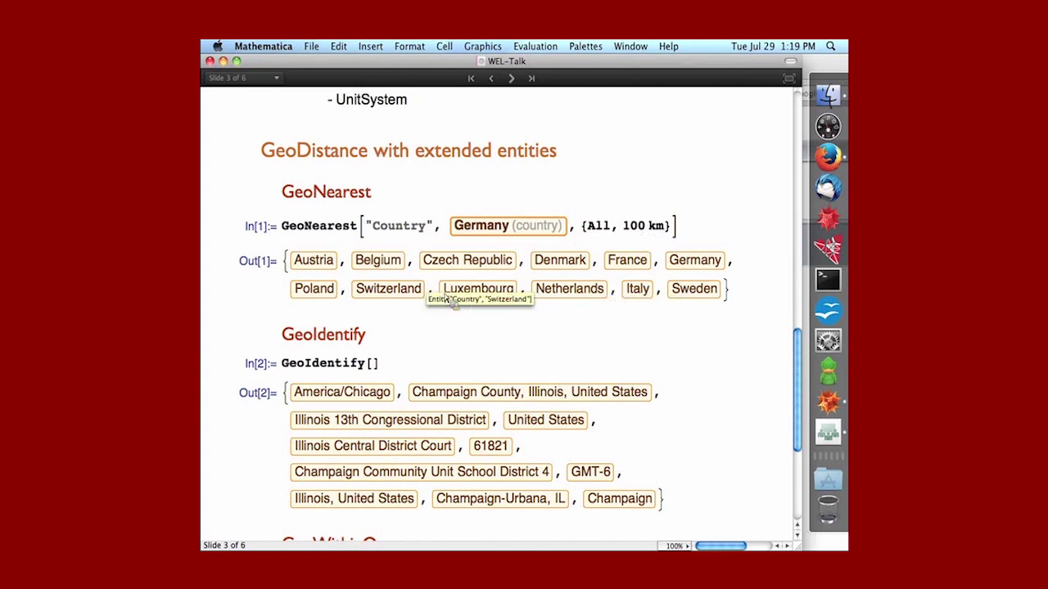
scroll(424, 288, down, 3)
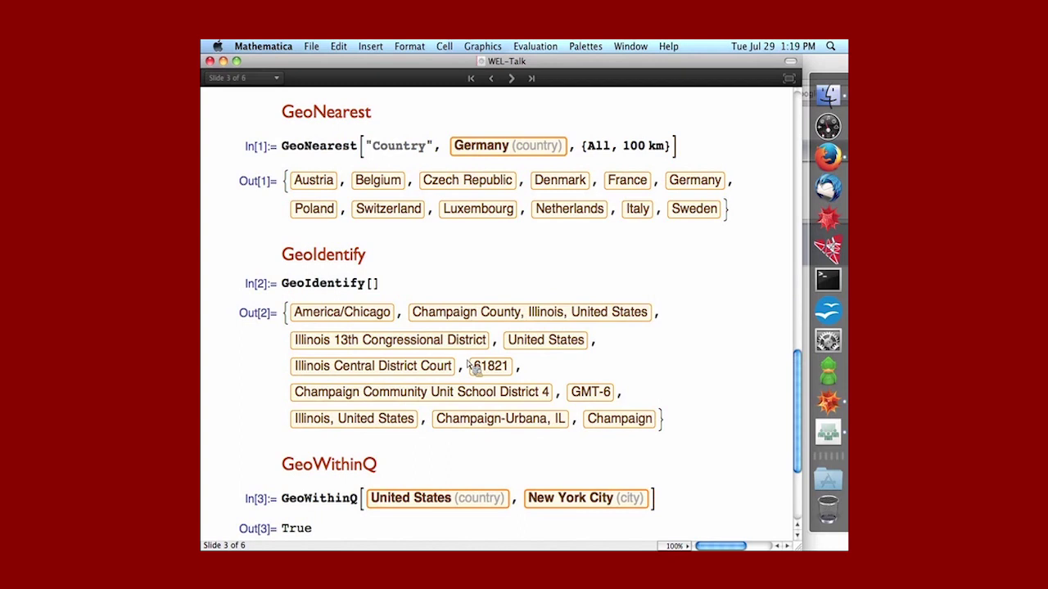
scroll(471, 366, down, 5)
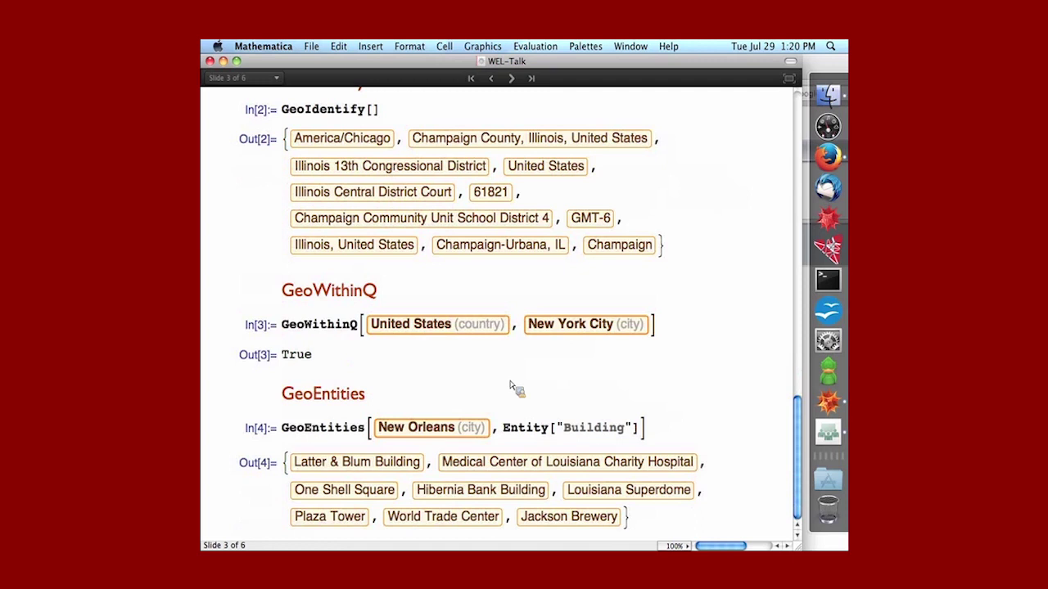
- Go to slide 4, Geographic Visualization, and expand the GeoGraphics[Here] map of Champaign
click(512, 78)
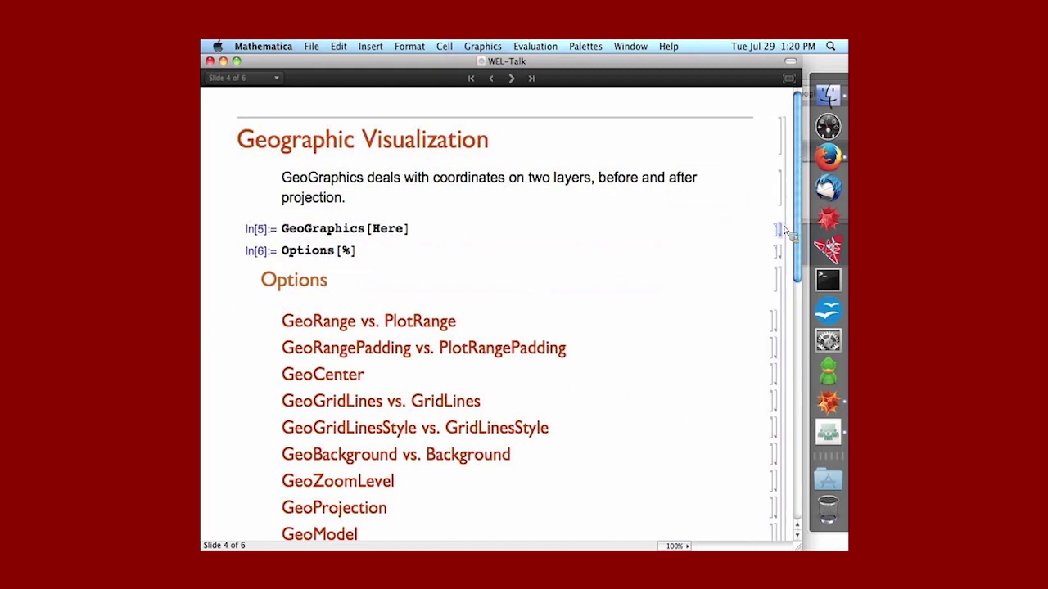
double_click(782, 230)
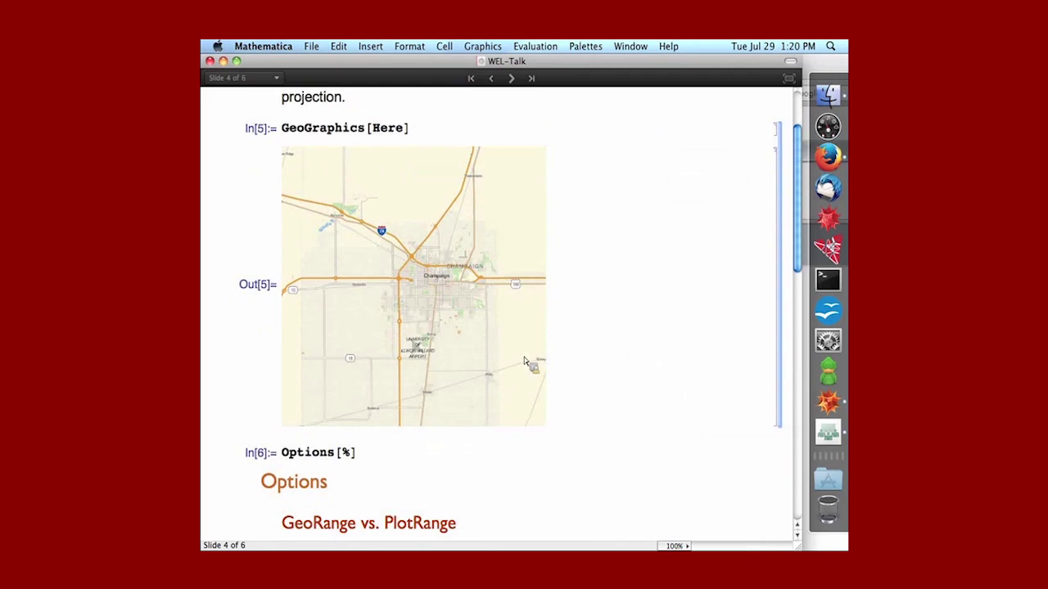
- Show live latitude/longitude readings over the Champaign map, then select the Options[%] input
click(472, 359)
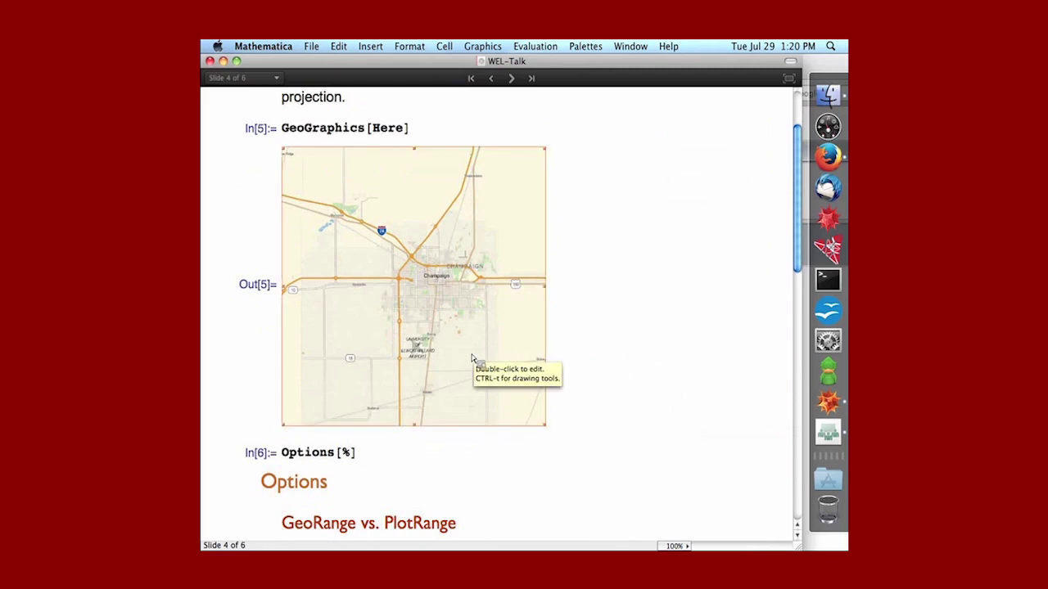
key(.)
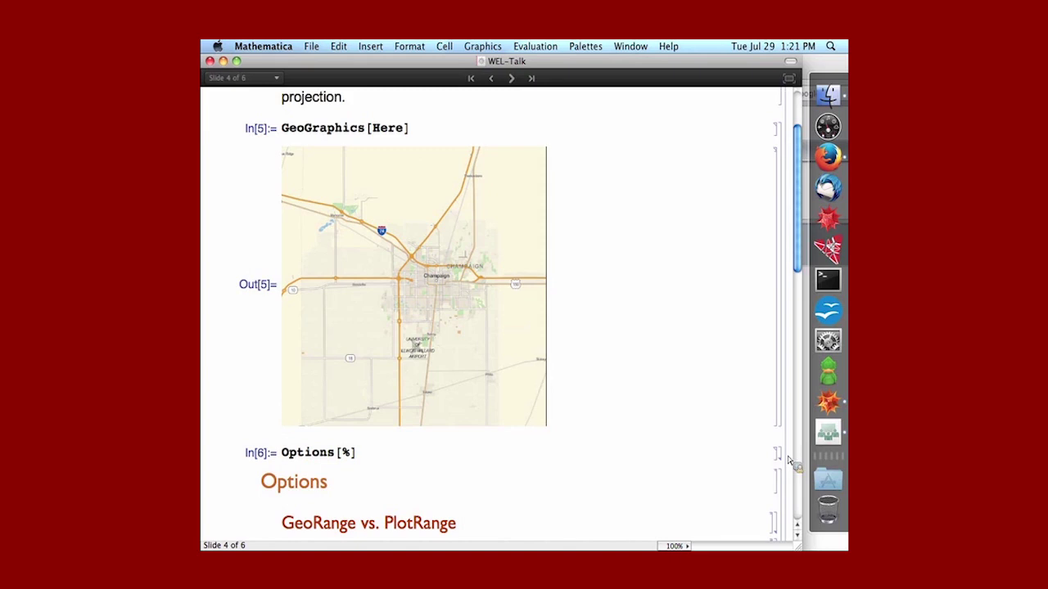
click(784, 455)
- Evaluate Options[%] to list the map's options and highlight the Mercator projection setting
key(shift+Return)
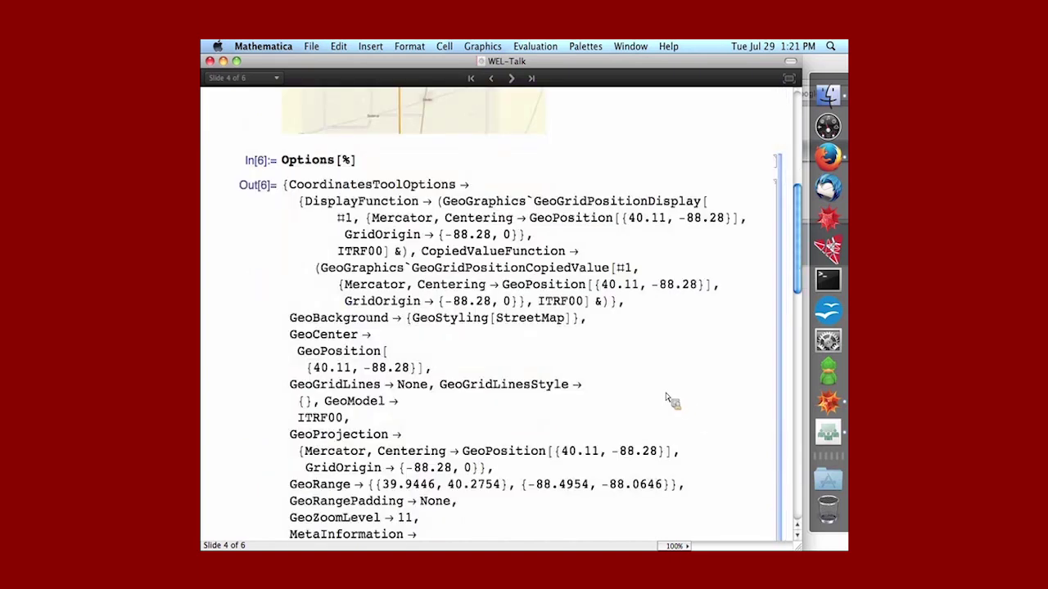
scroll(667, 399, up, 3)
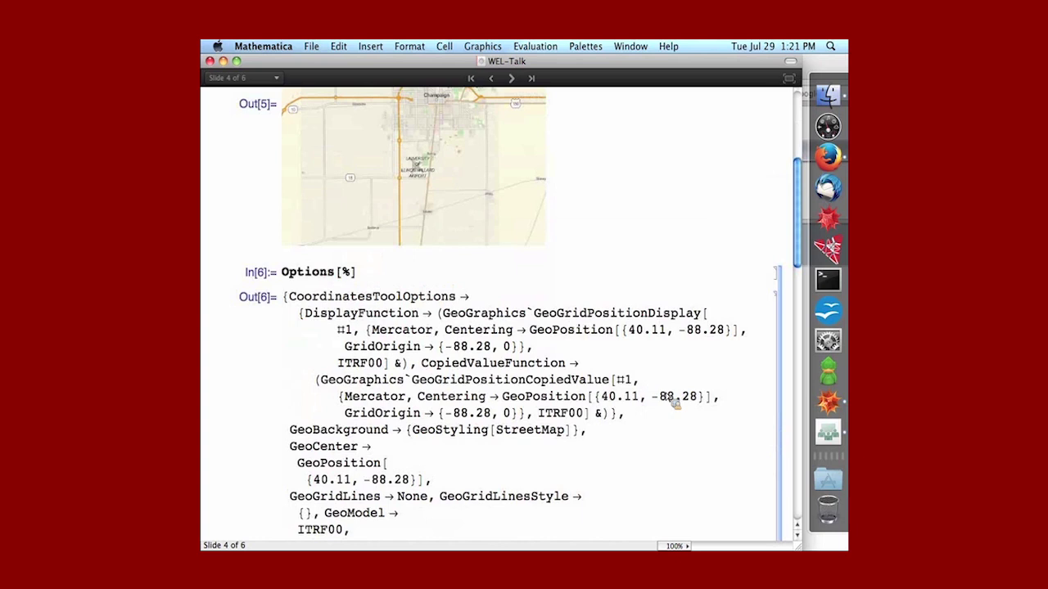
scroll(671, 400, down, 3)
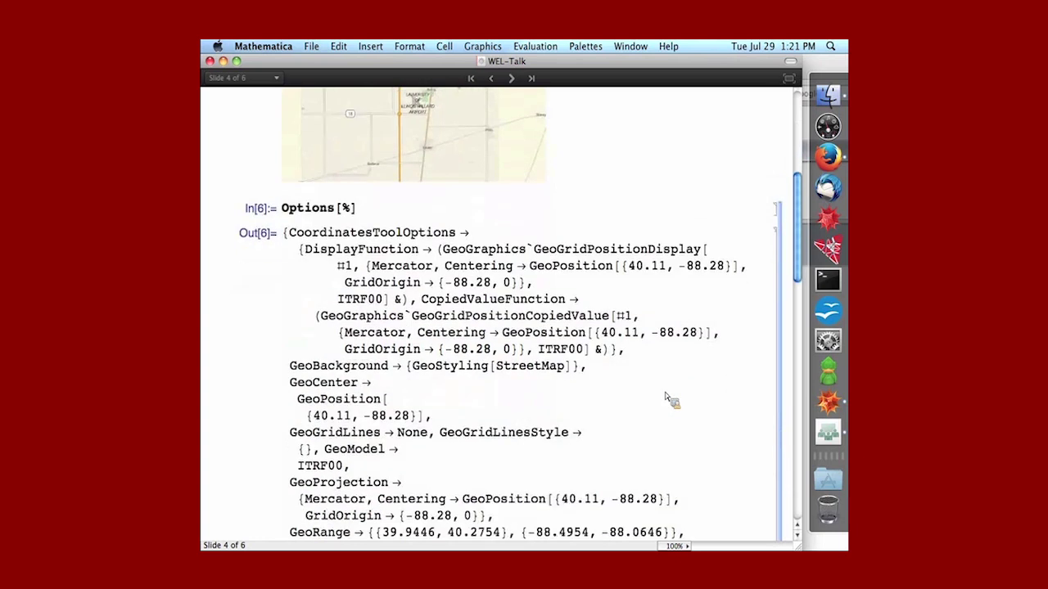
scroll(671, 400, down, 1)
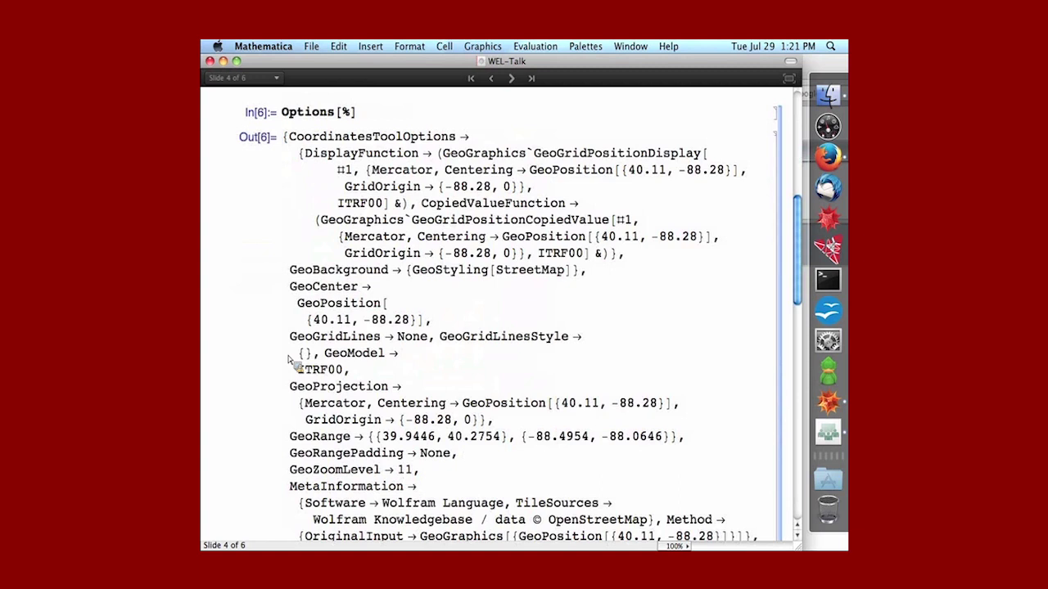
scroll(288, 360, down, 2)
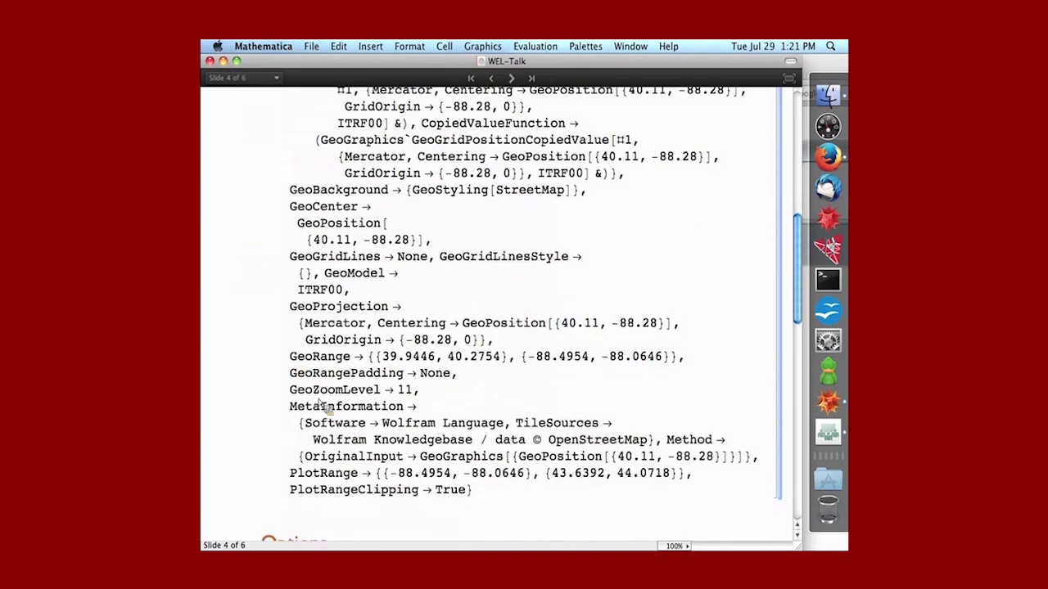
drag(302, 423, 505, 423)
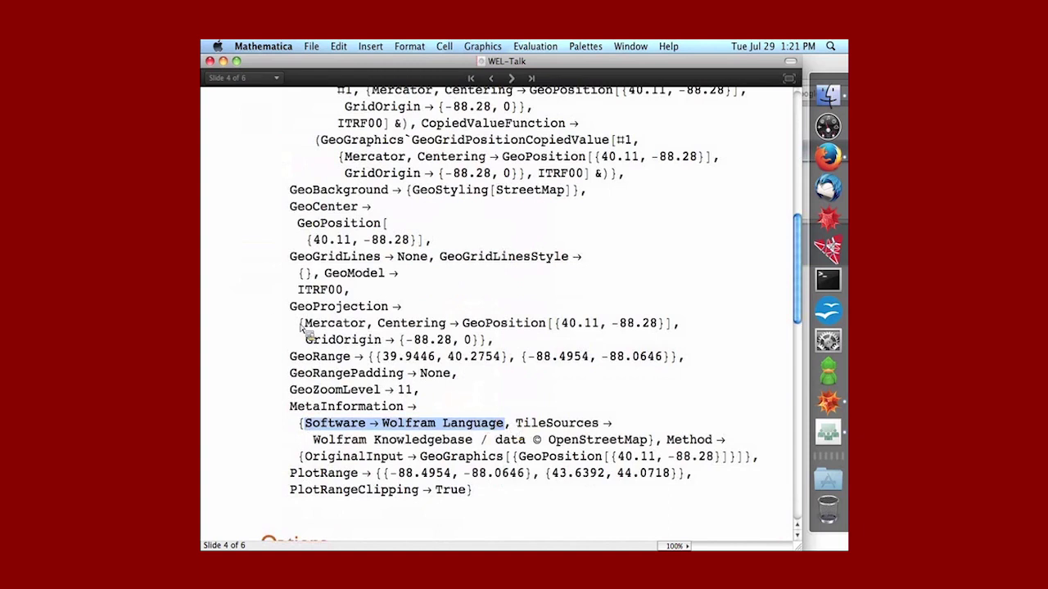
drag(303, 324, 381, 328)
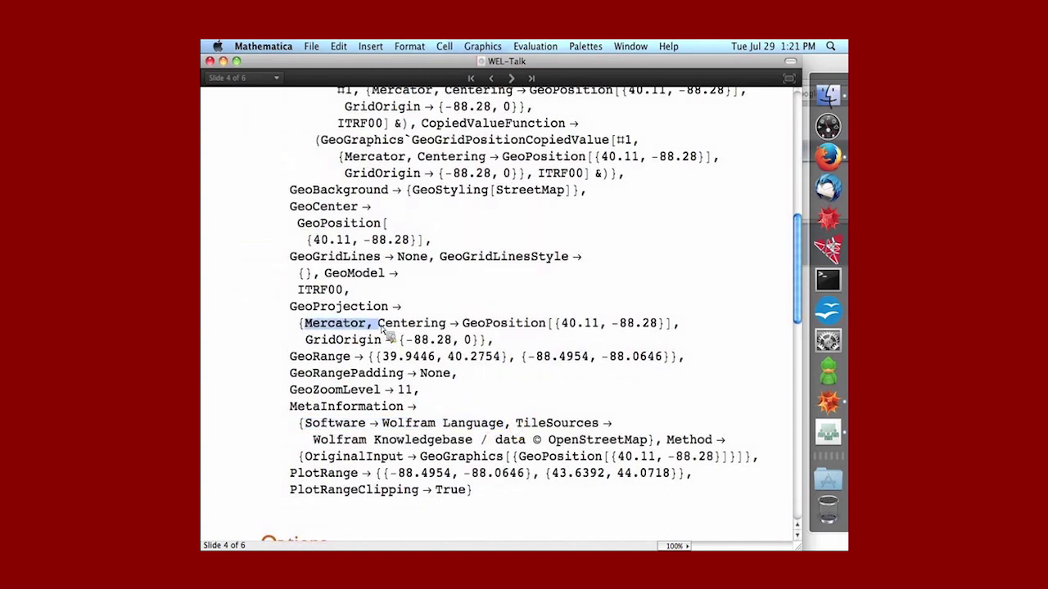
- Collapse the map and Options[%] outputs and scroll down the Options topic headings
scroll(382, 329, up, 5)
scroll(784, 255, up, 10)
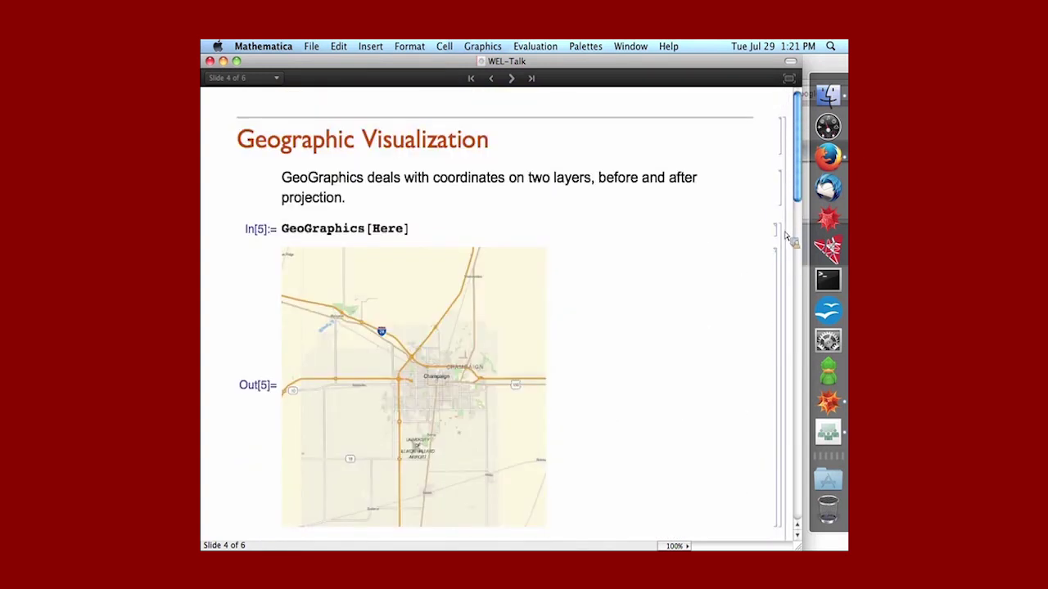
double_click(784, 238)
double_click(780, 254)
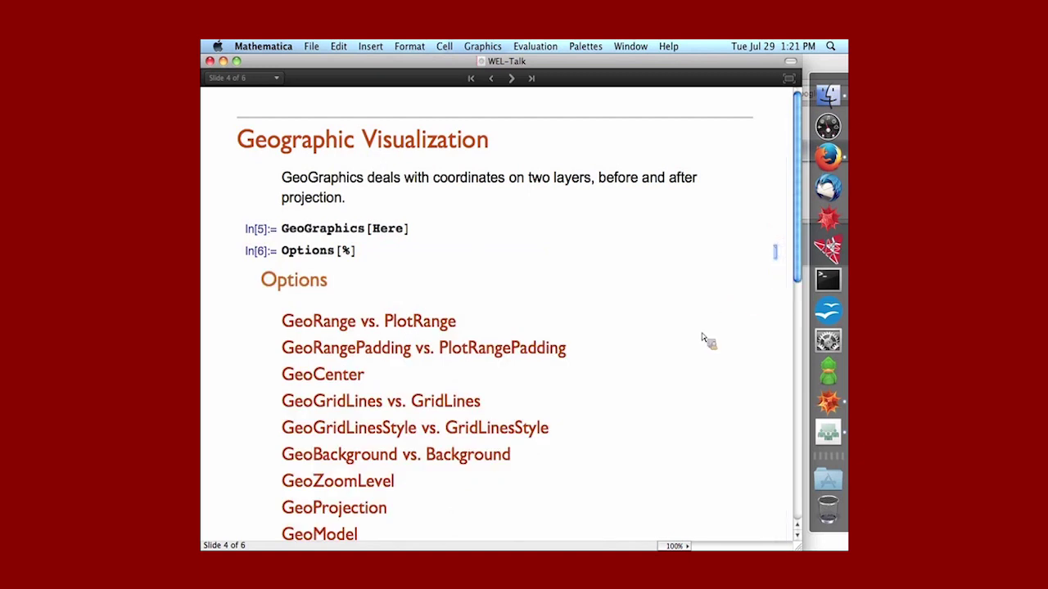
scroll(399, 352, down, 3)
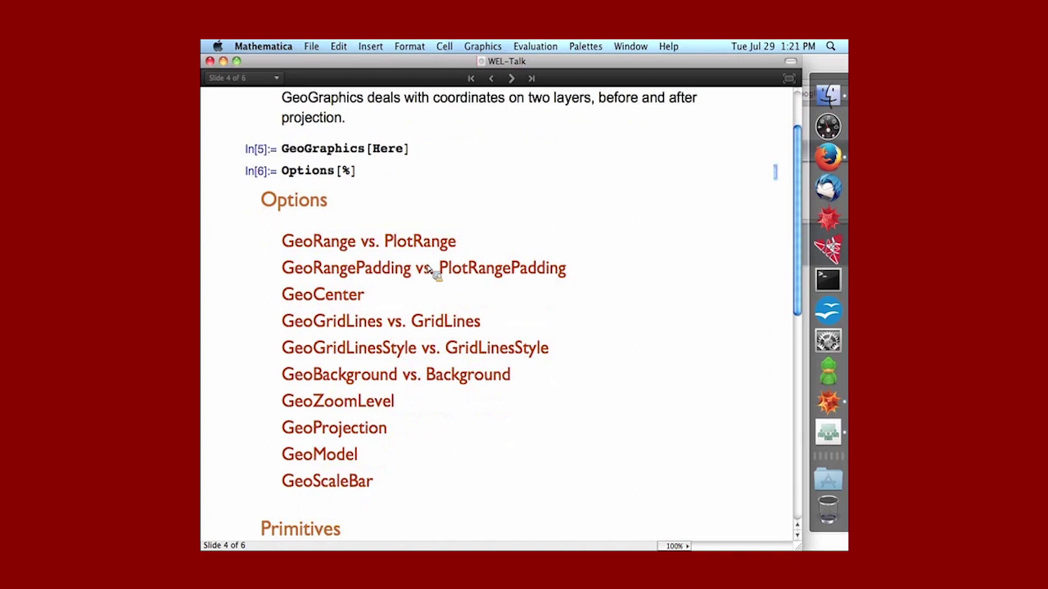
scroll(431, 272, down, 2)
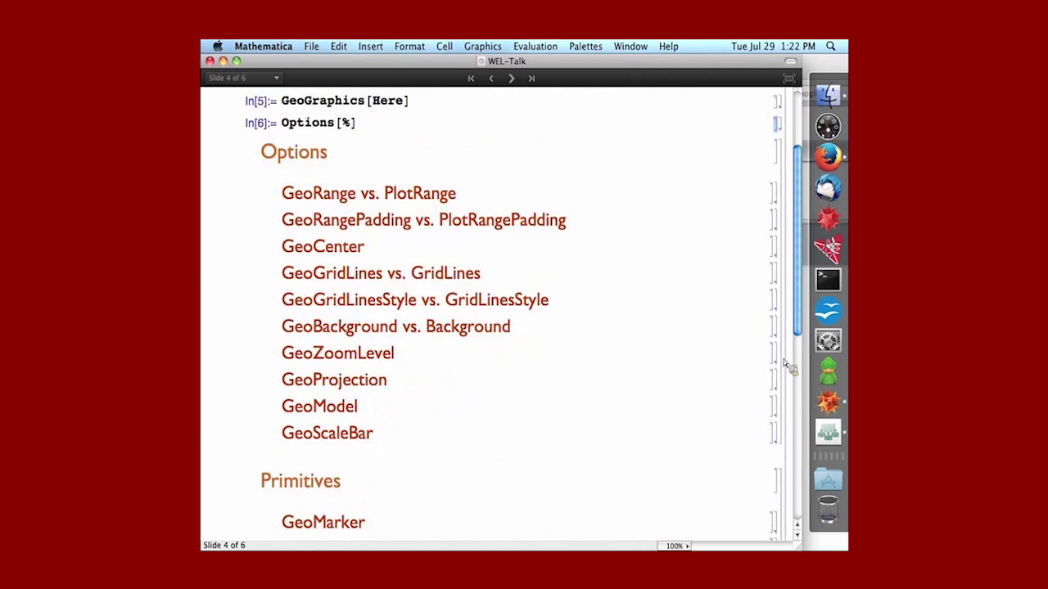
- Expand GeoZoomLevel and browse the Eiffel Tower maps at zoom levels 1–18 and ReliefMap
double_click(774, 358)
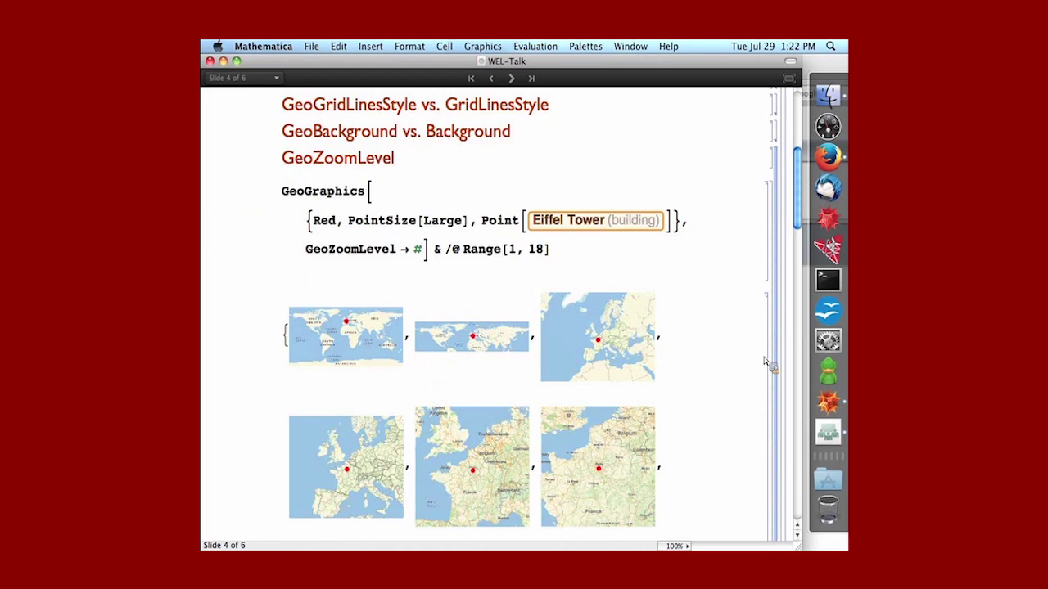
scroll(765, 361, down, 2)
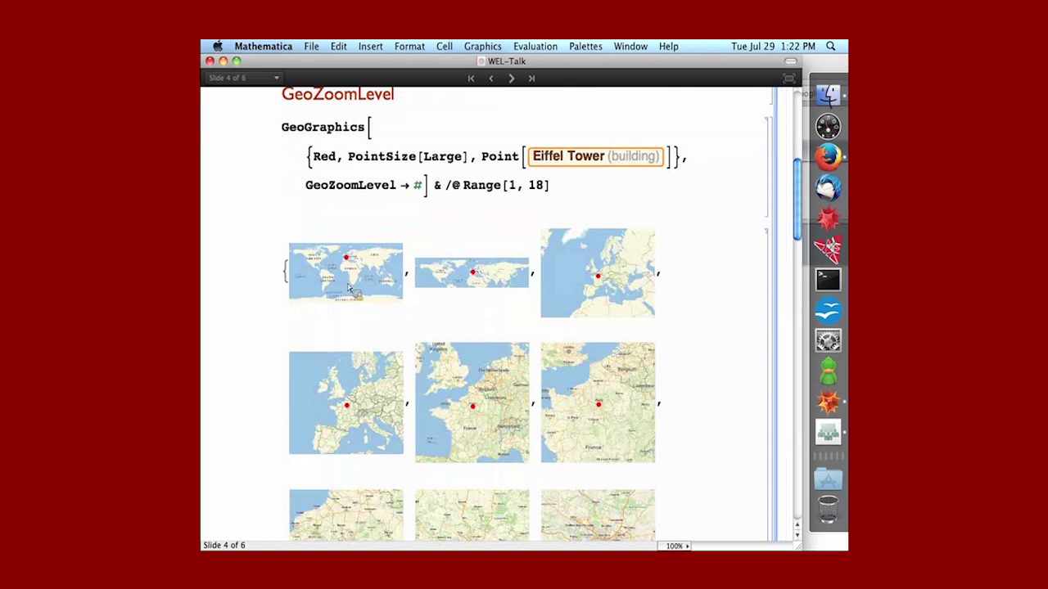
scroll(345, 291, down, 10)
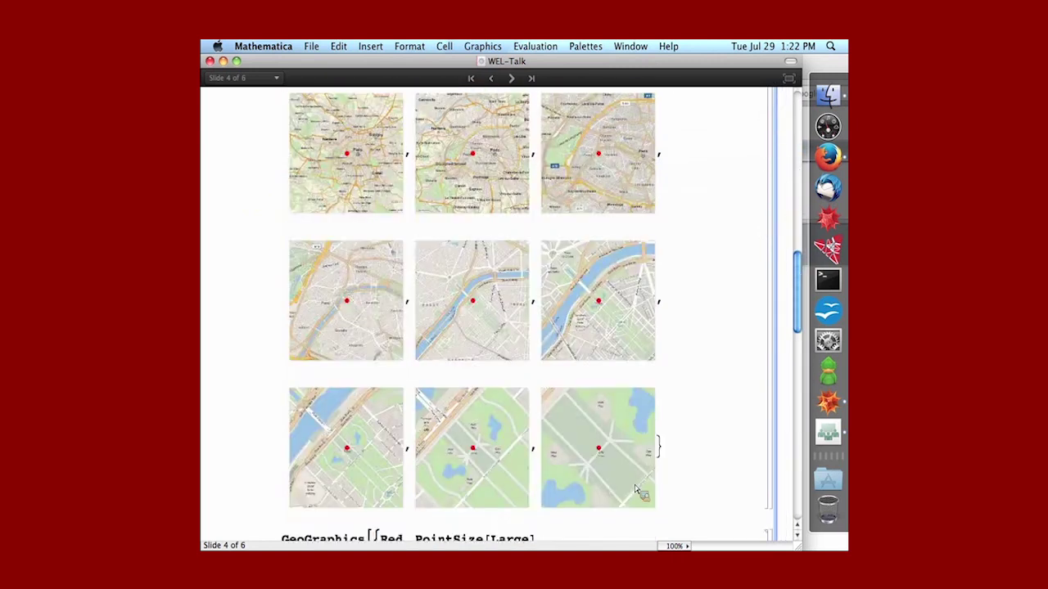
scroll(635, 489, up, 10)
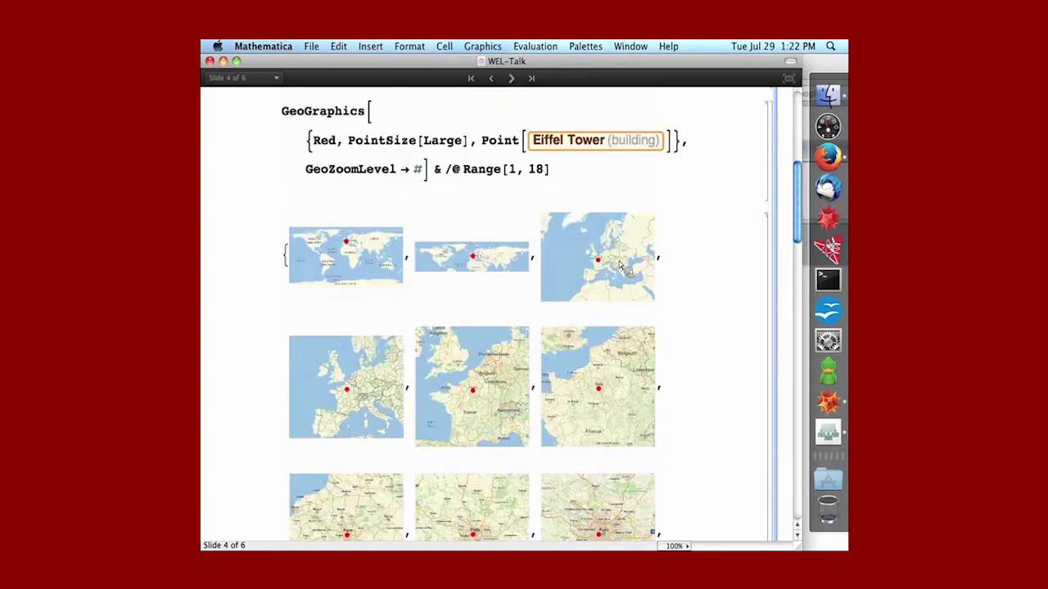
scroll(467, 467, down, 3)
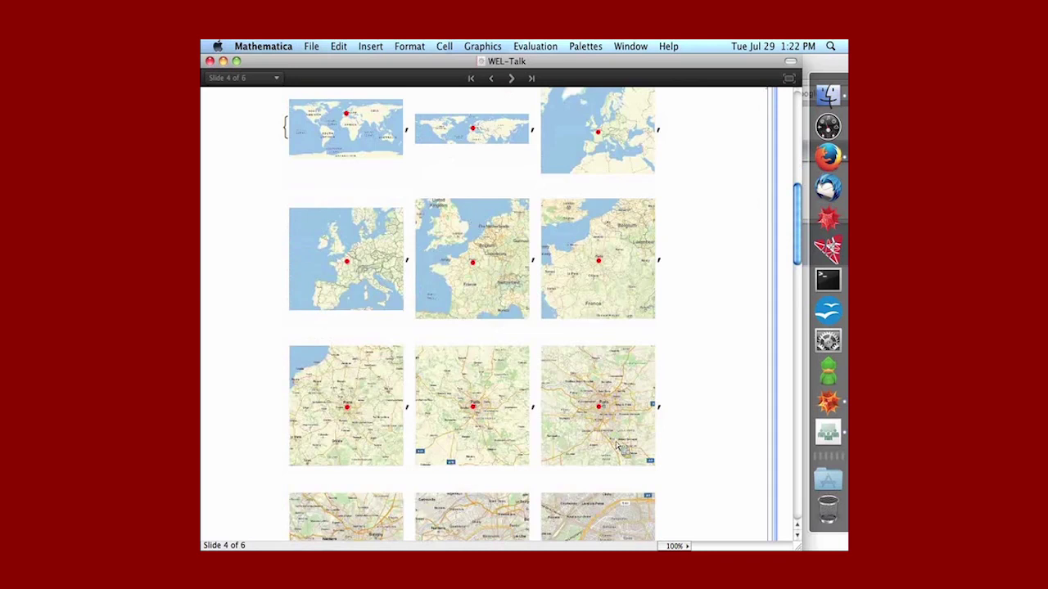
scroll(620, 442, down, 3)
scroll(620, 442, down, 9)
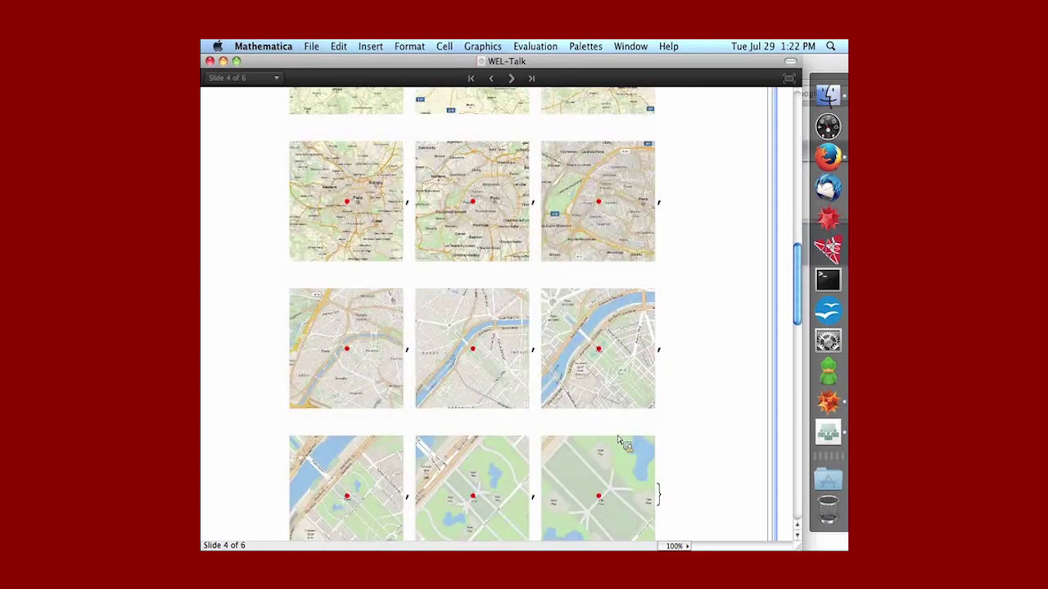
scroll(620, 442, down, 5)
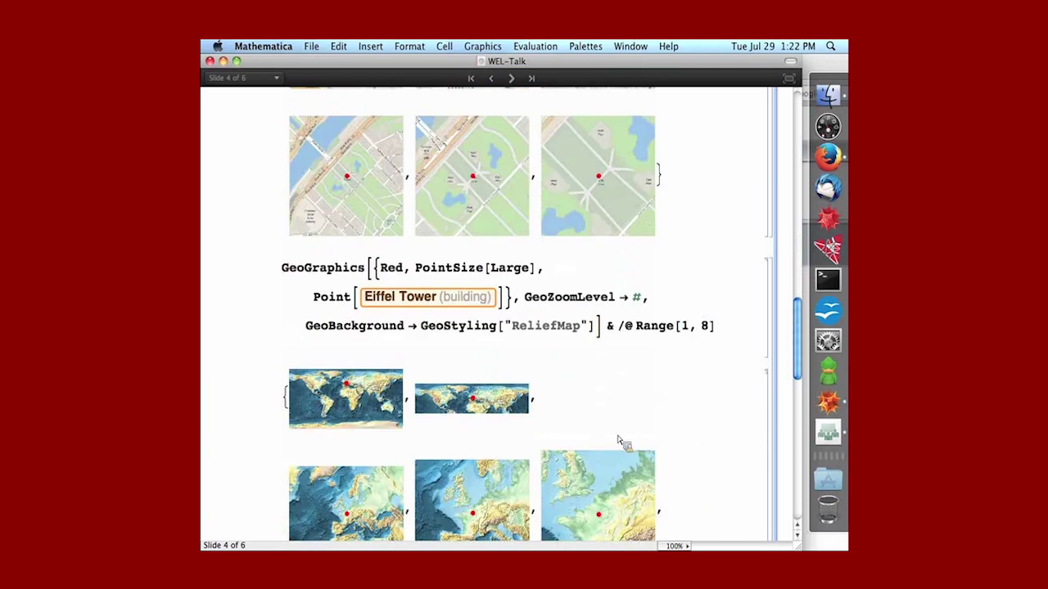
scroll(619, 442, down, 2)
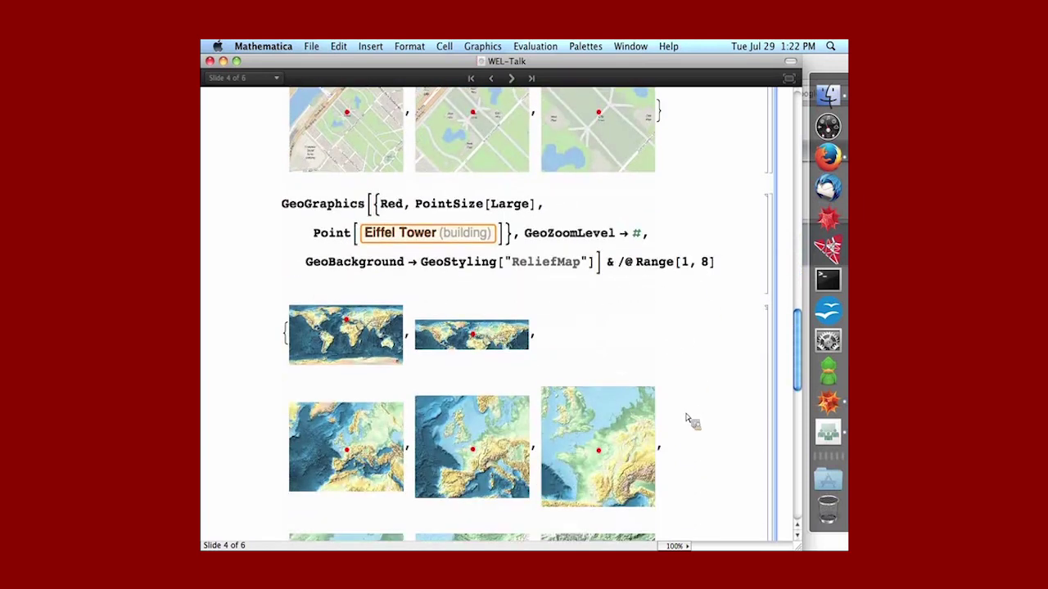
scroll(688, 419, down, 5)
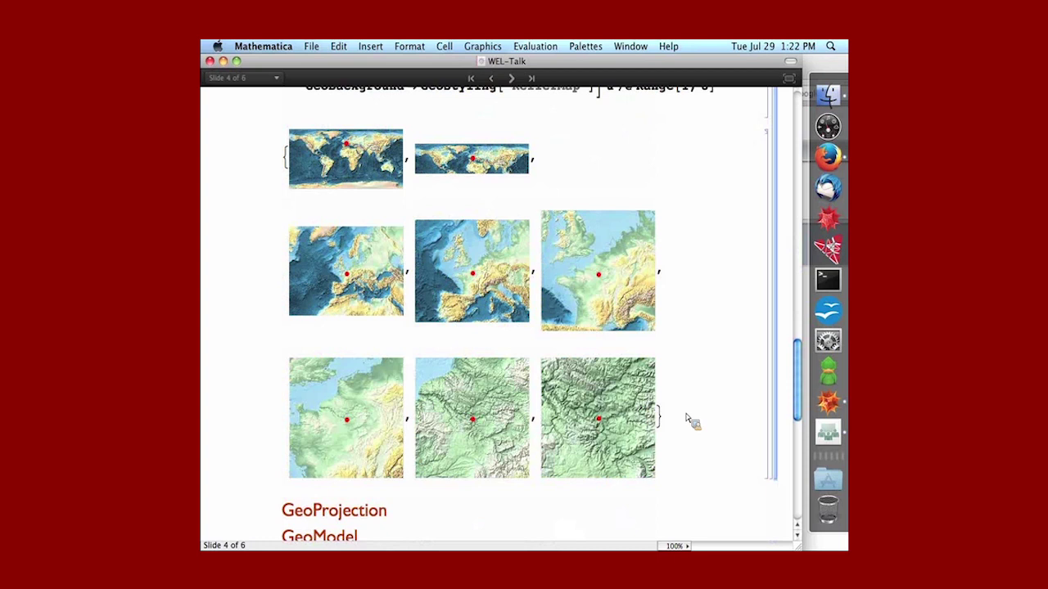
- Scroll back up and fold the GeoZoomLevel topic away again
scroll(688, 419, up, 15)
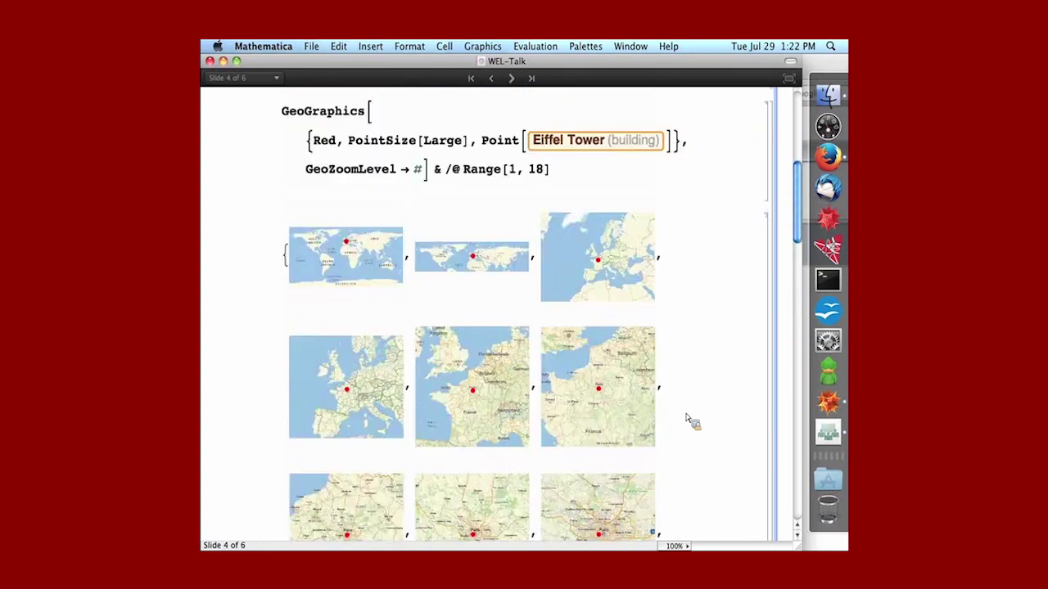
scroll(687, 419, up, 3)
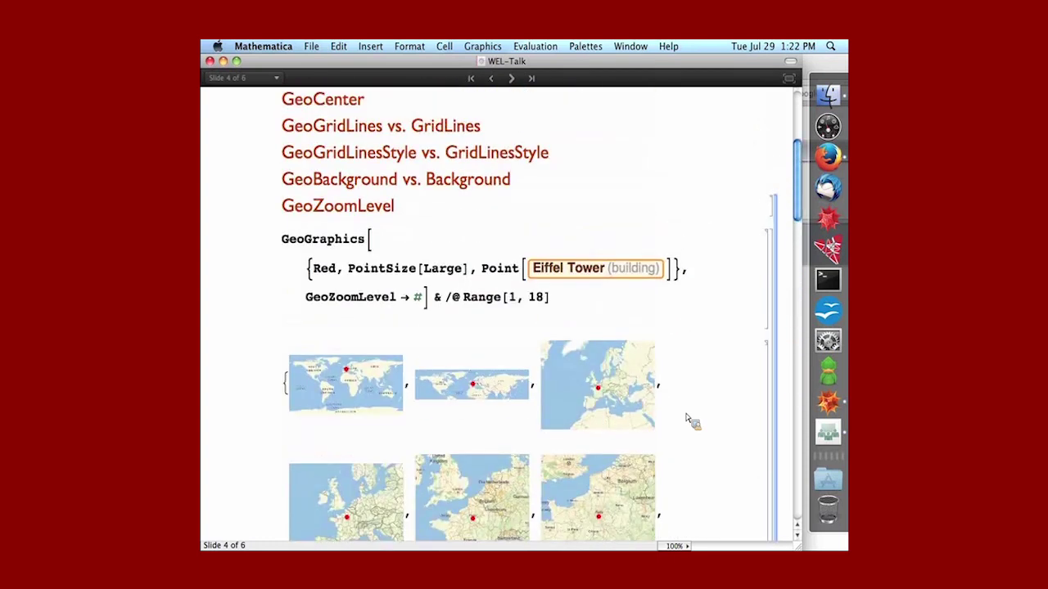
double_click(779, 220)
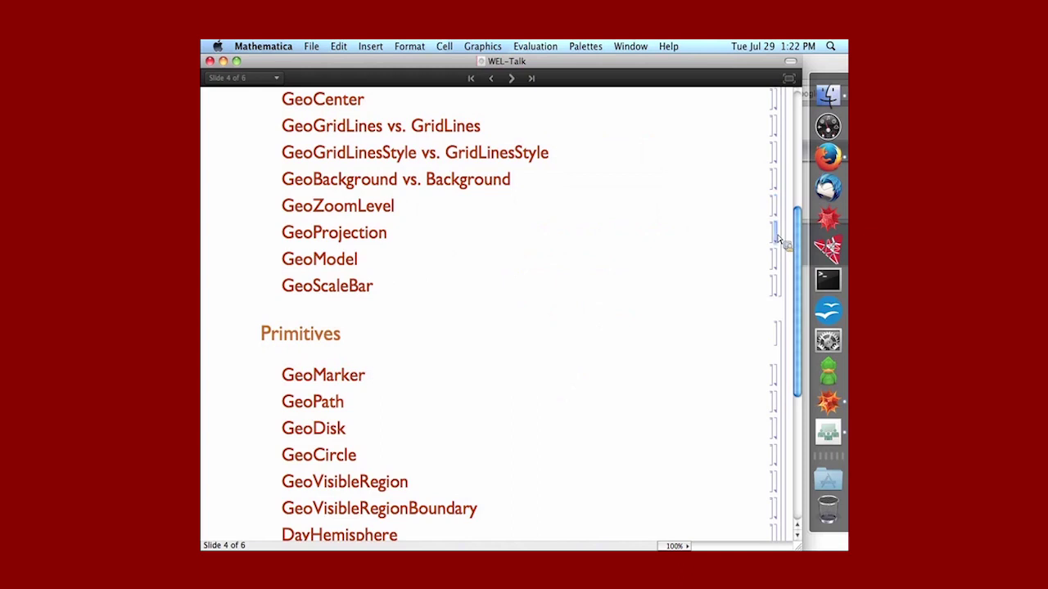
- Browse the projection maps, including the Equirectangular world map, then collapse the GeoProjection section
scroll(433, 415, down, 15)
scroll(432, 418, down, 20)
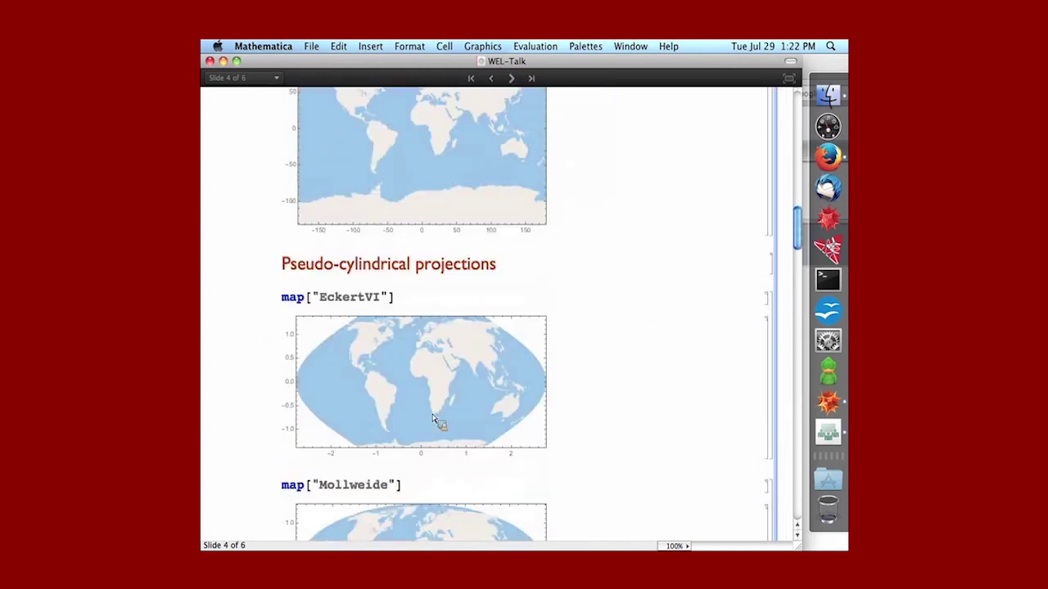
scroll(432, 418, up, 5)
scroll(432, 417, up, 10)
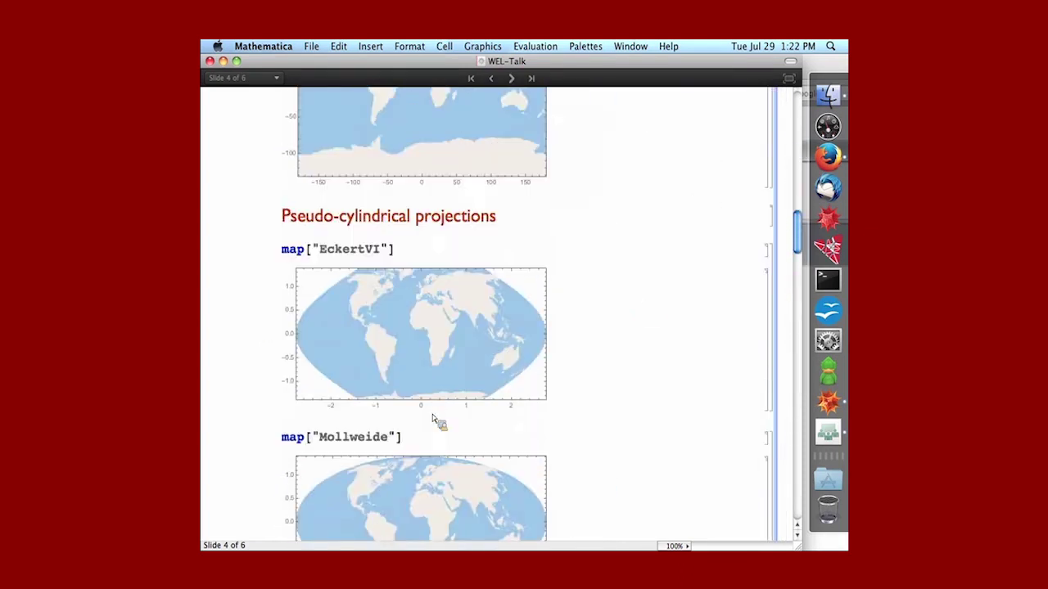
scroll(432, 414, up, 6)
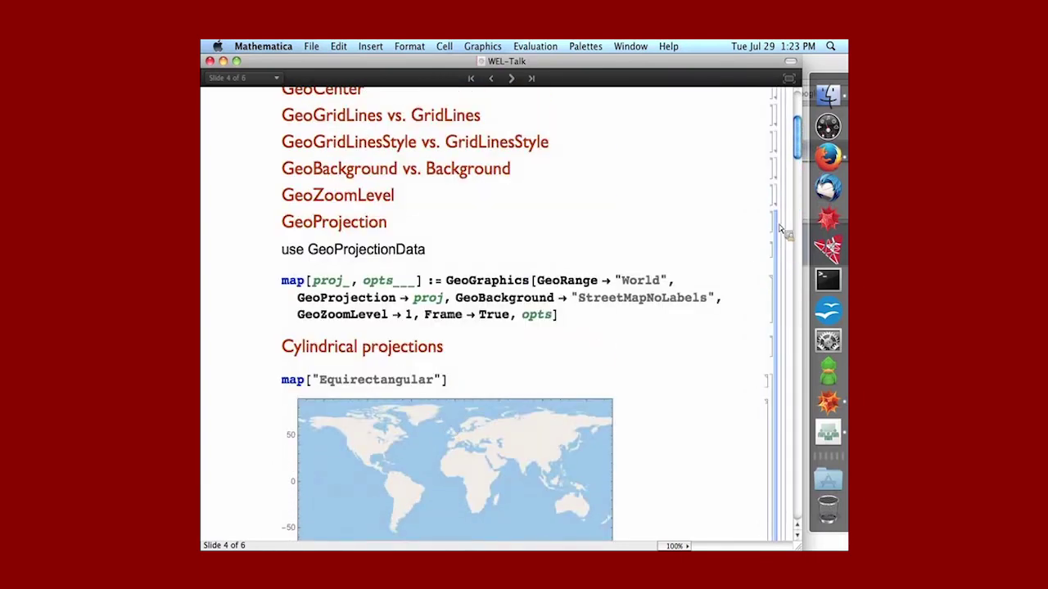
double_click(775, 231)
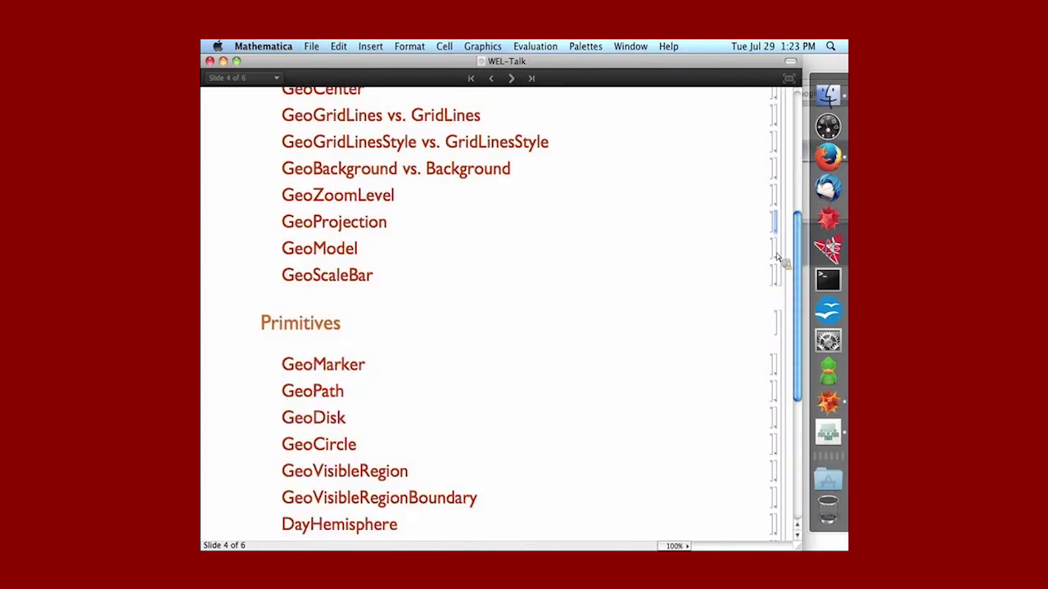
- Expand the GeoModel section and scroll through its LambertAzimuthal Moon map example
double_click(774, 249)
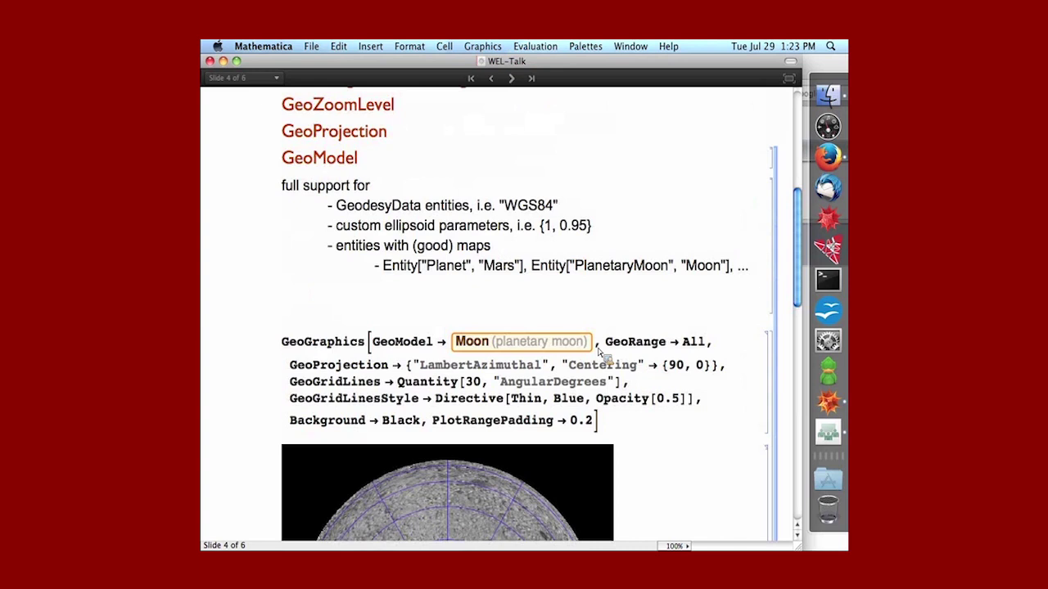
scroll(605, 358, down, 2)
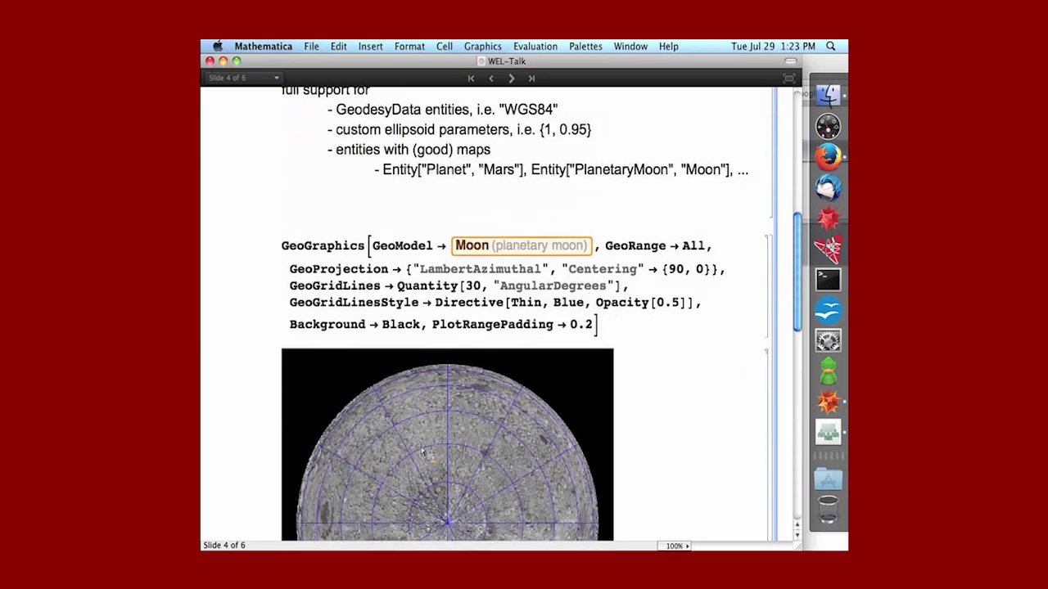
scroll(424, 454, down, 4)
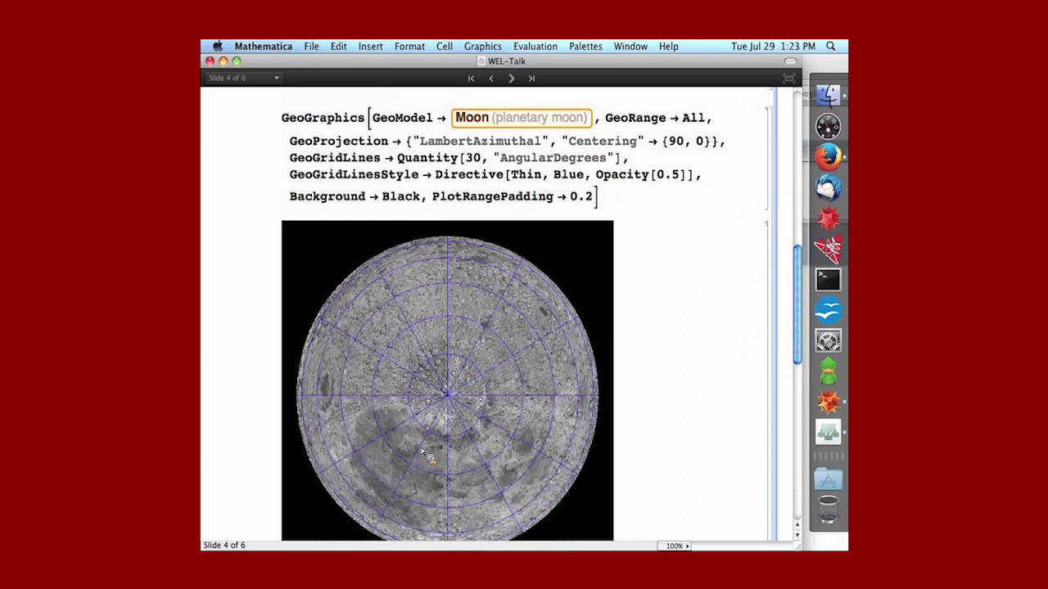
scroll(426, 454, up, 10)
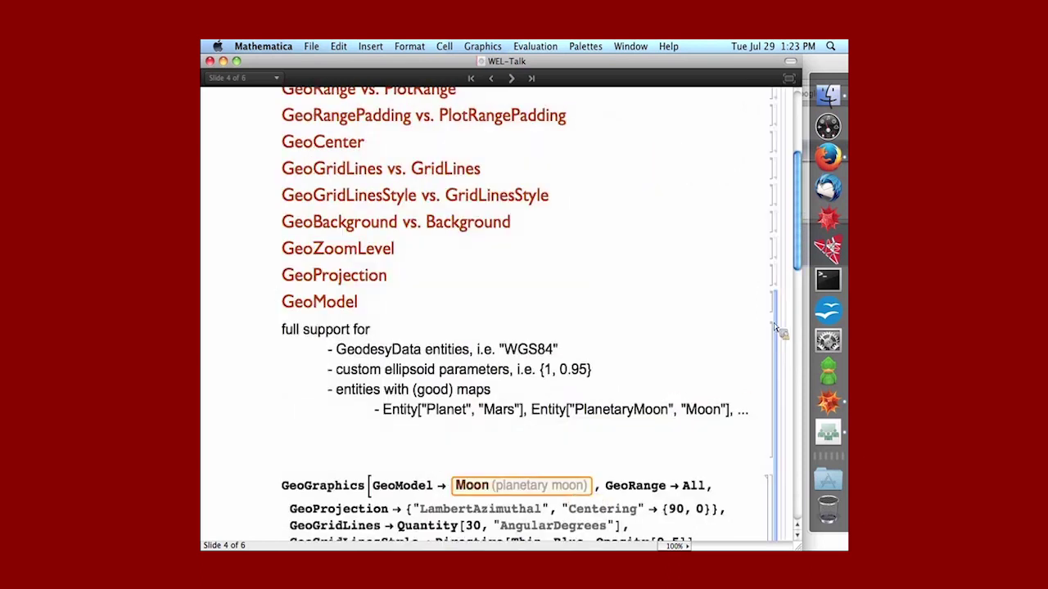
- Collapse GeoModel, briefly show then fold the GeoScaleBar Champaign map, and scroll to Primitives and Directives
double_click(777, 319)
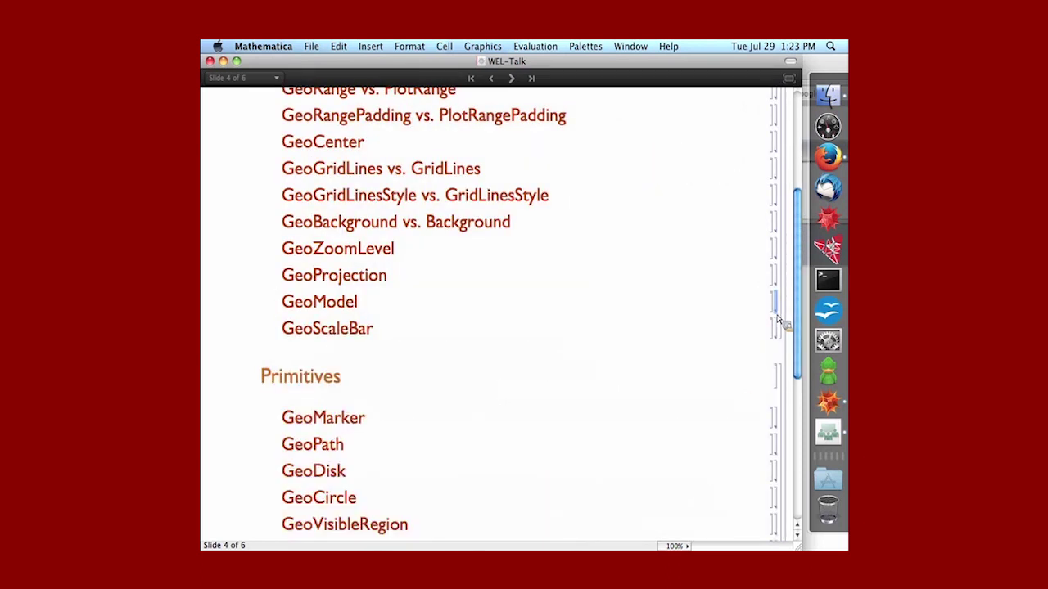
double_click(776, 327)
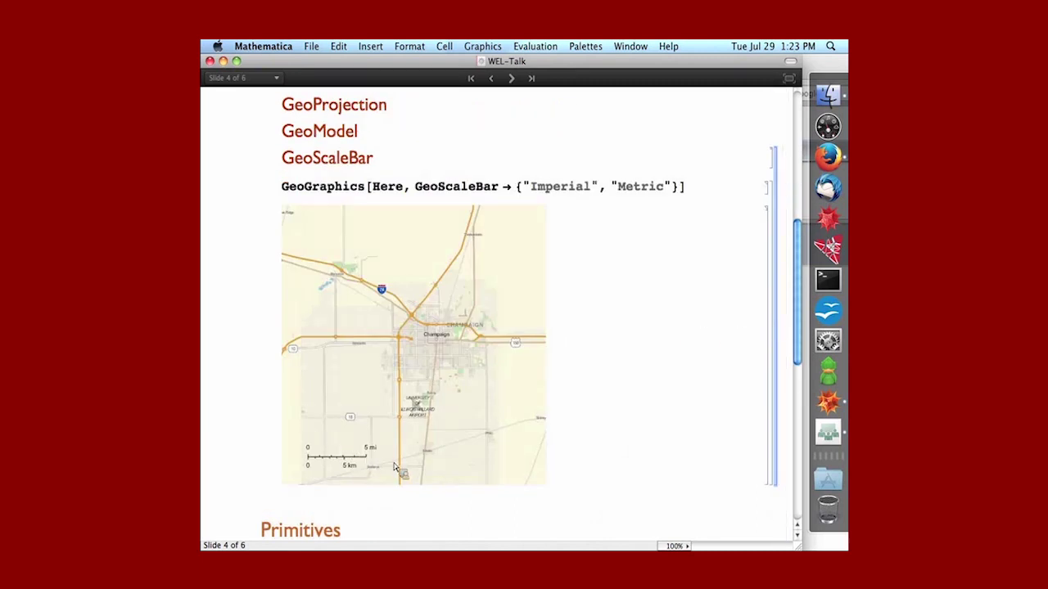
double_click(774, 182)
scroll(721, 294, down, 1)
scroll(718, 301, down, 3)
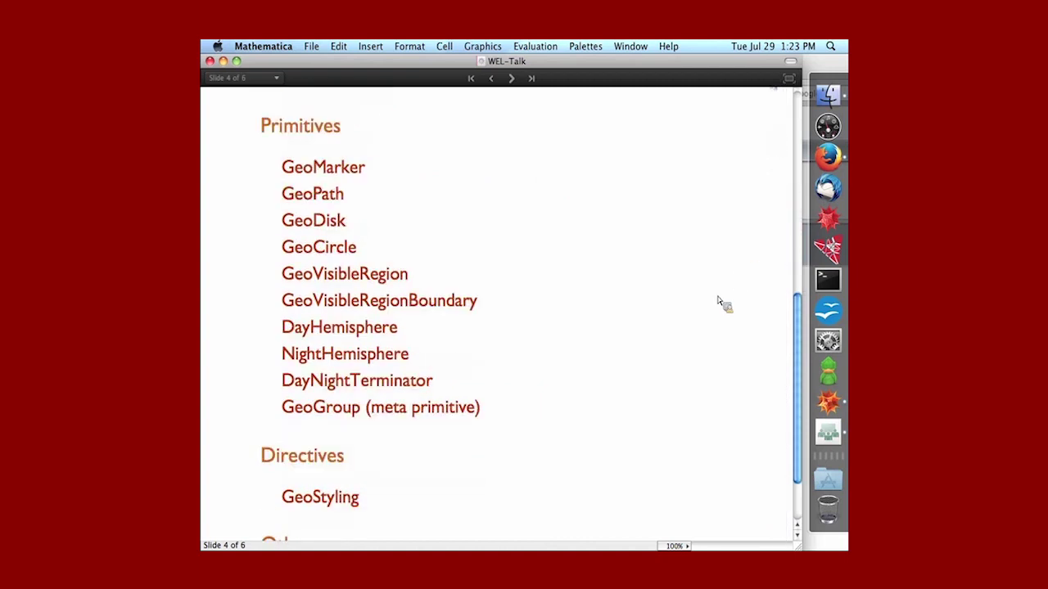
scroll(718, 302, down, 2)
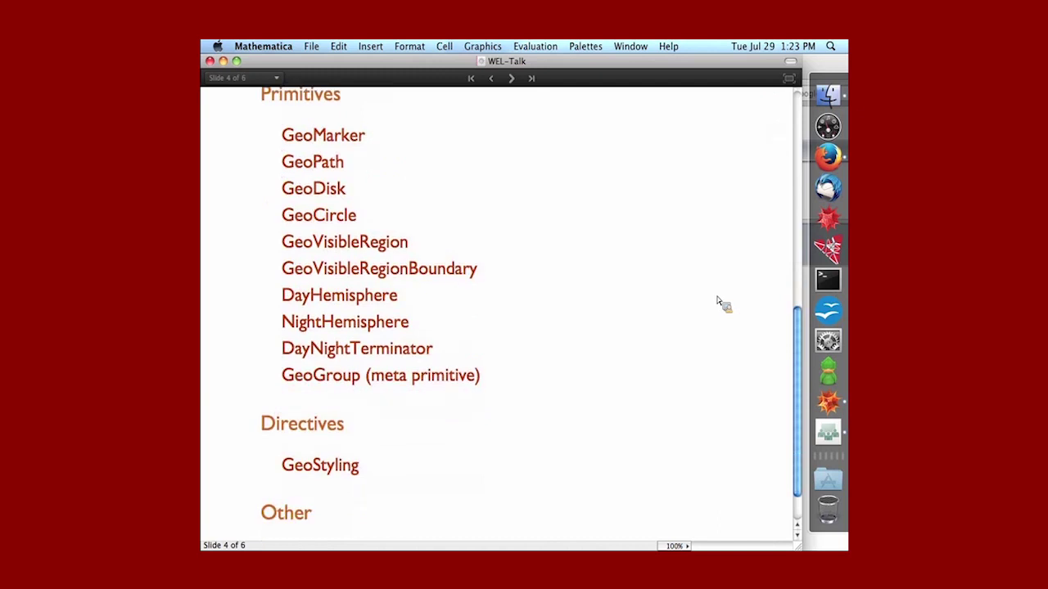
scroll(718, 301, up, 2)
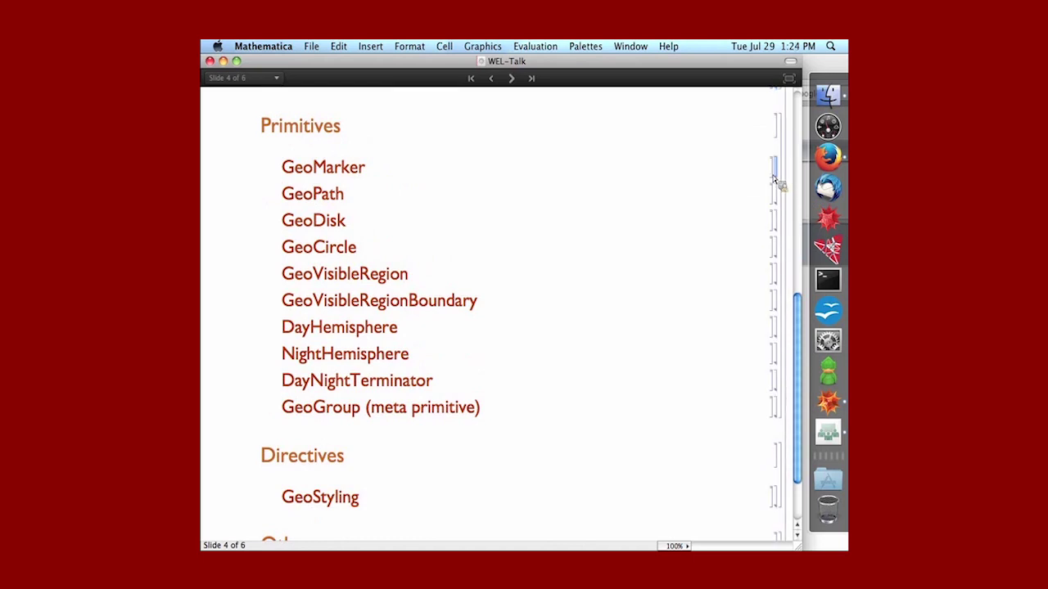
- Preview and close the GeoMarker Italy map, then expand the GeoPath section's notes
double_click(775, 169)
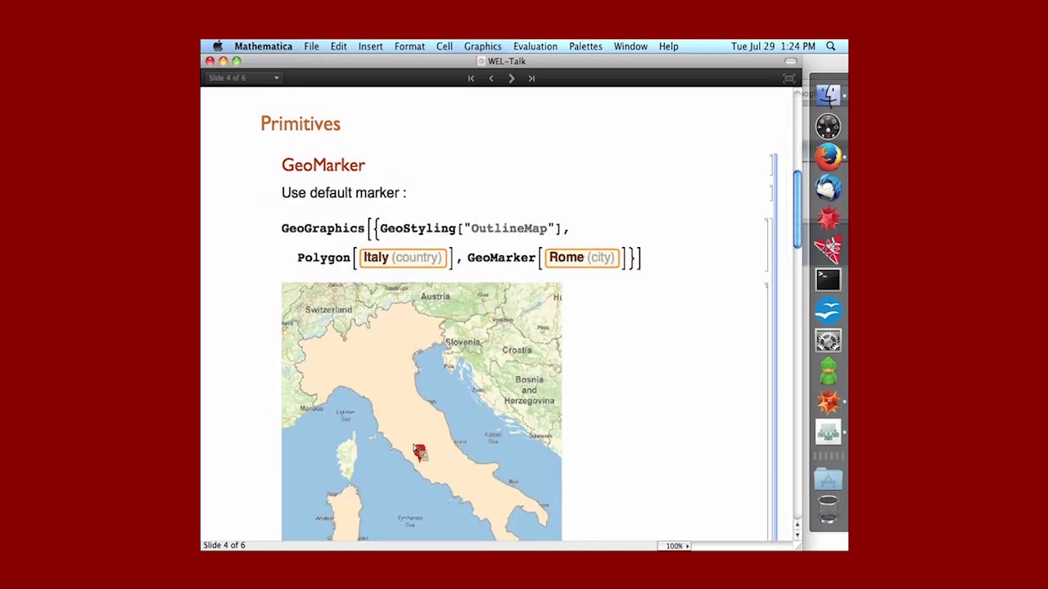
double_click(779, 176)
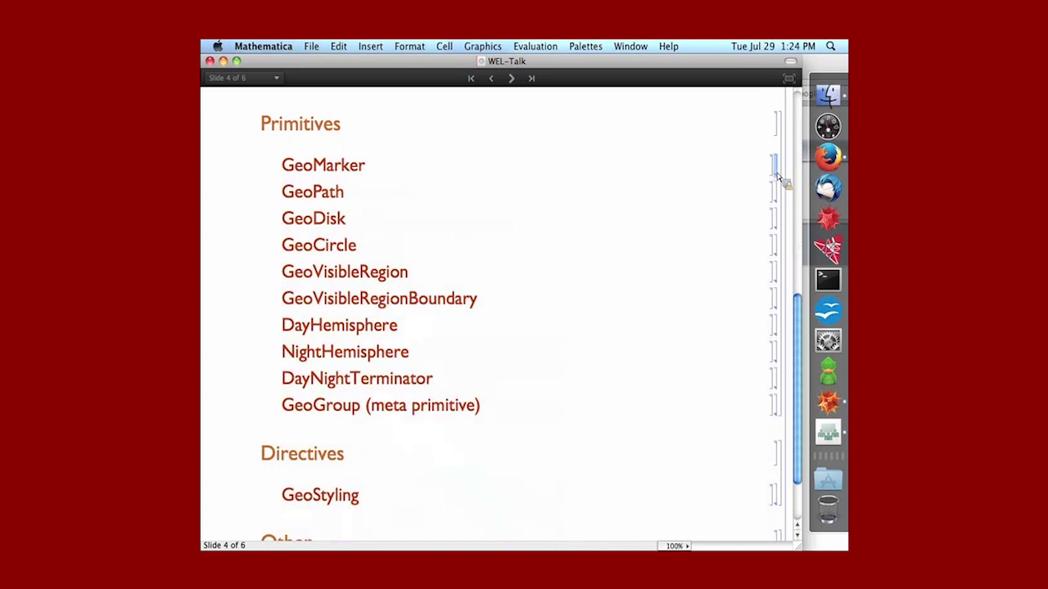
double_click(776, 193)
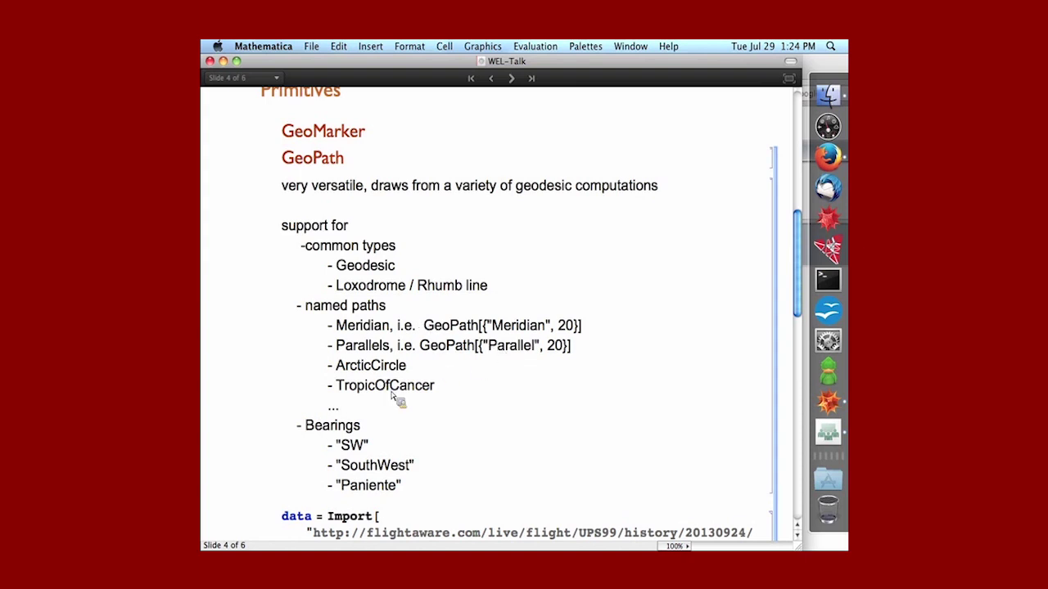
- Collapse the GeoPath section to reveal the full Primitives list, then select the GeoStyling cell
scroll(392, 396, down, 10)
scroll(394, 398, up, 15)
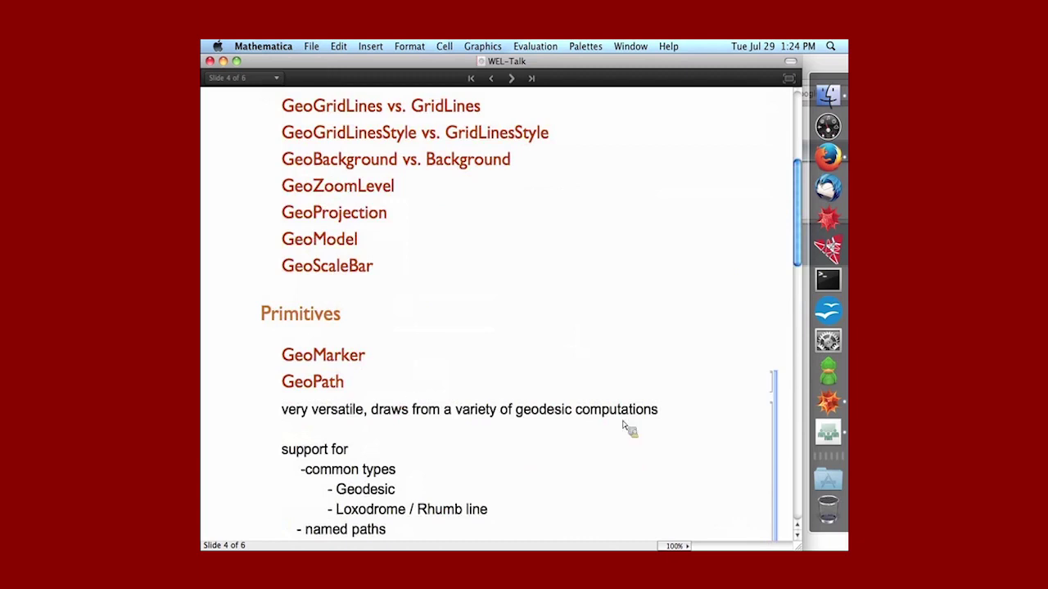
double_click(774, 409)
scroll(618, 497, down, 1)
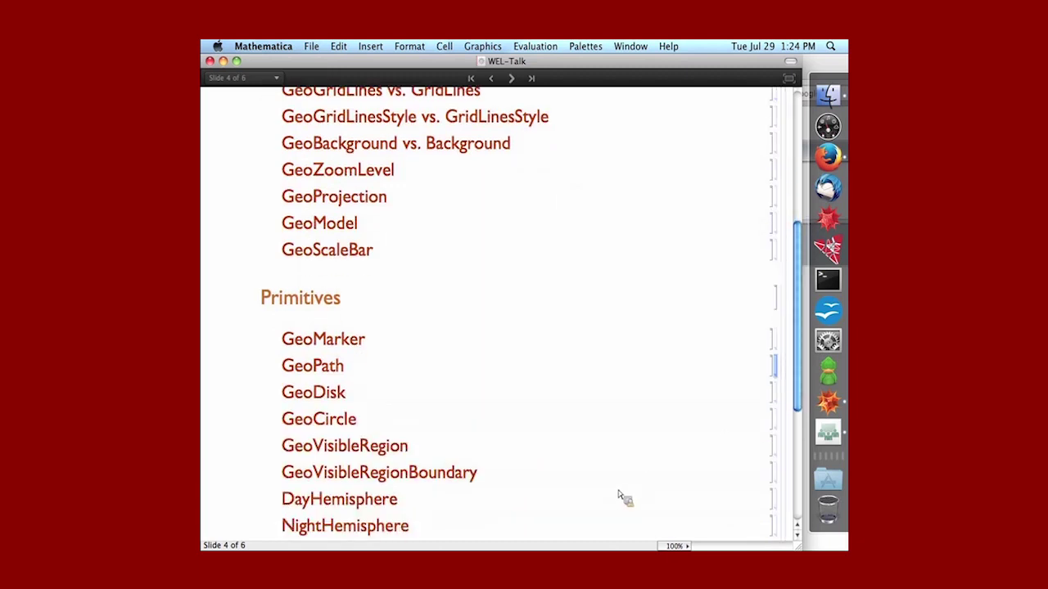
scroll(618, 497, down, 5)
scroll(620, 496, up, 2)
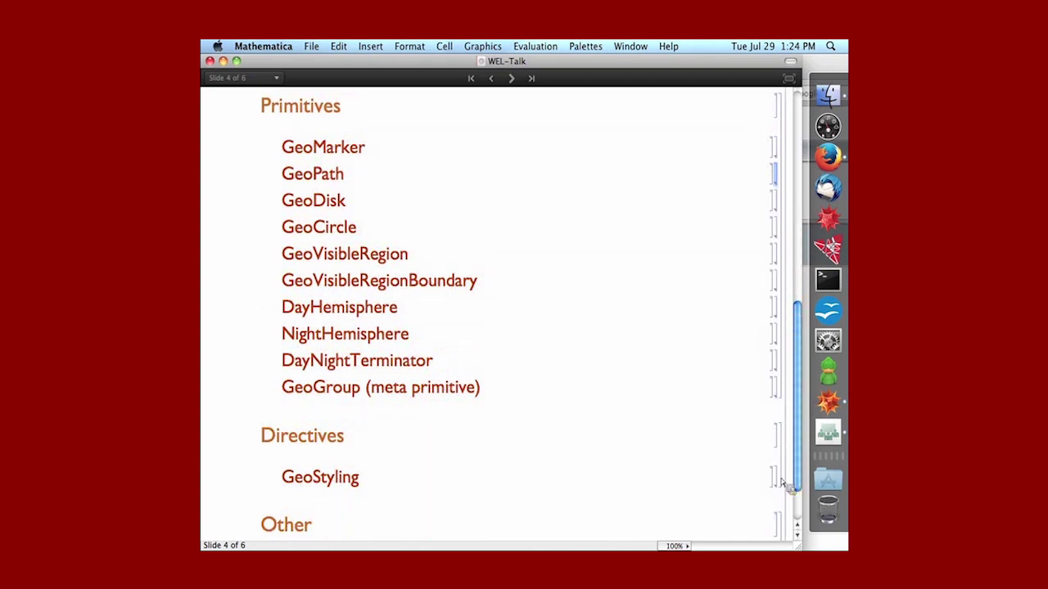
click(775, 478)
- Expand GeoStyling and scroll through its Illinois maps down to the Charcoal-styled street map
key(super+apostrophe)
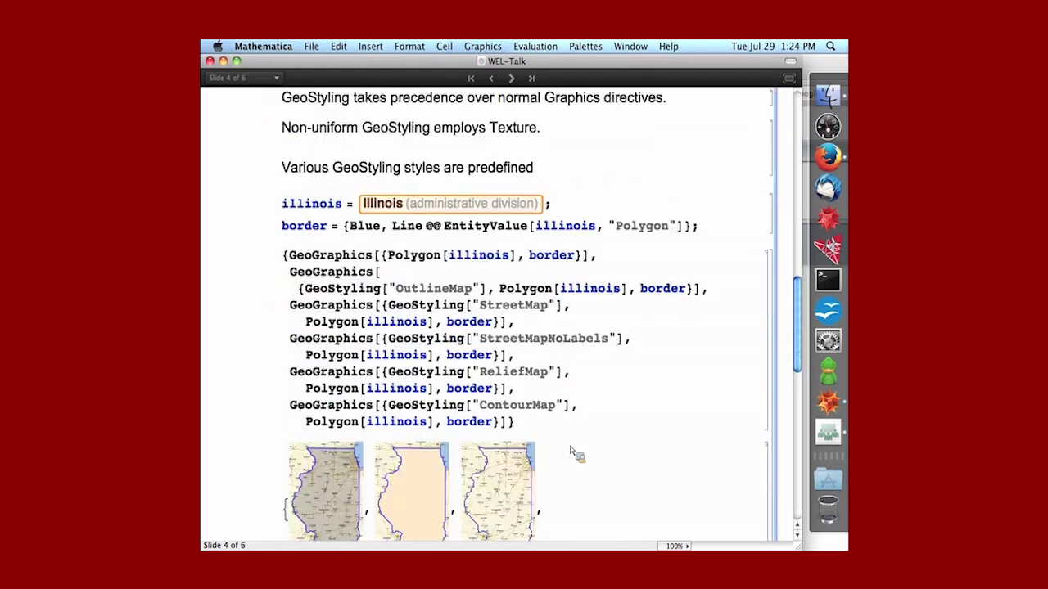
scroll(573, 453, up, 3)
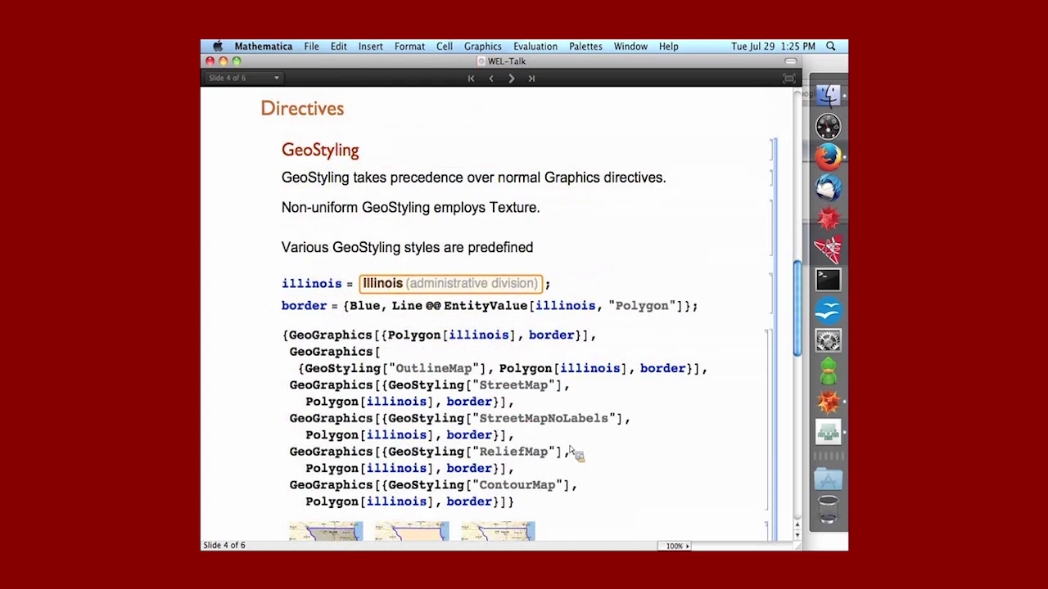
scroll(573, 451, down, 10)
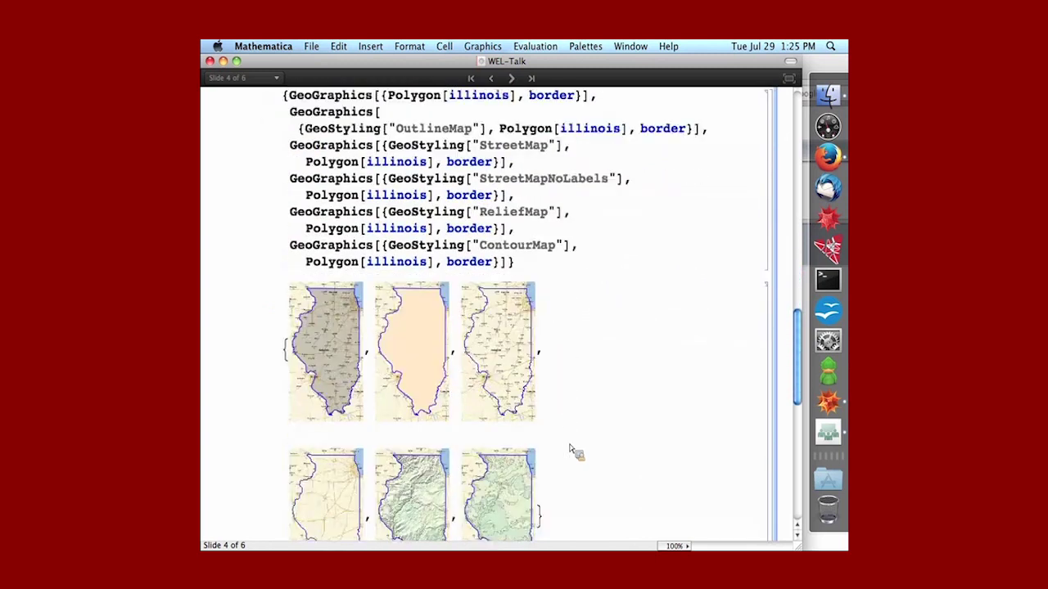
scroll(572, 450, down, 2)
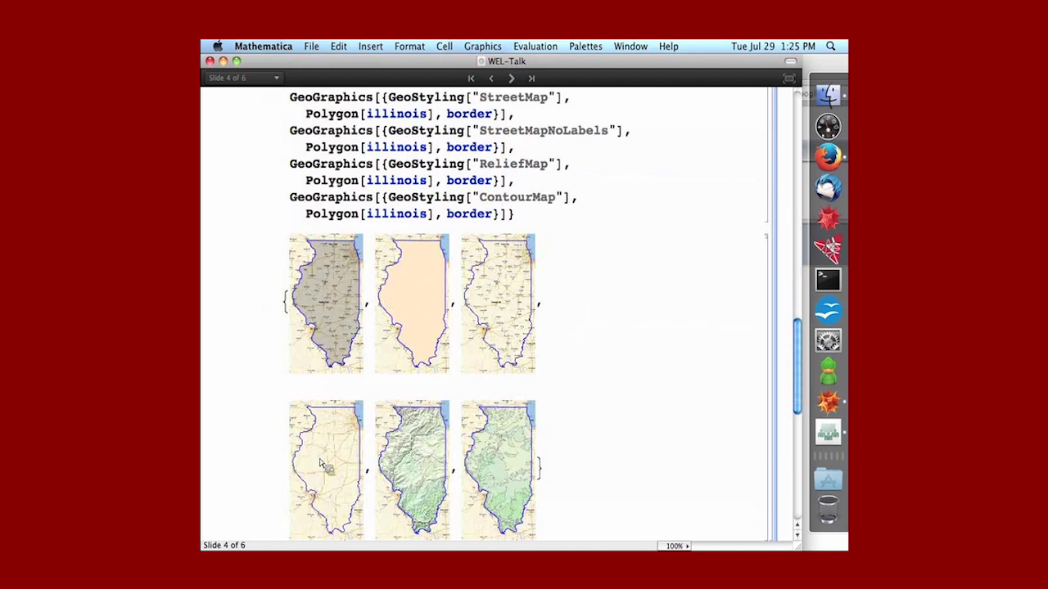
scroll(540, 462, down, 8)
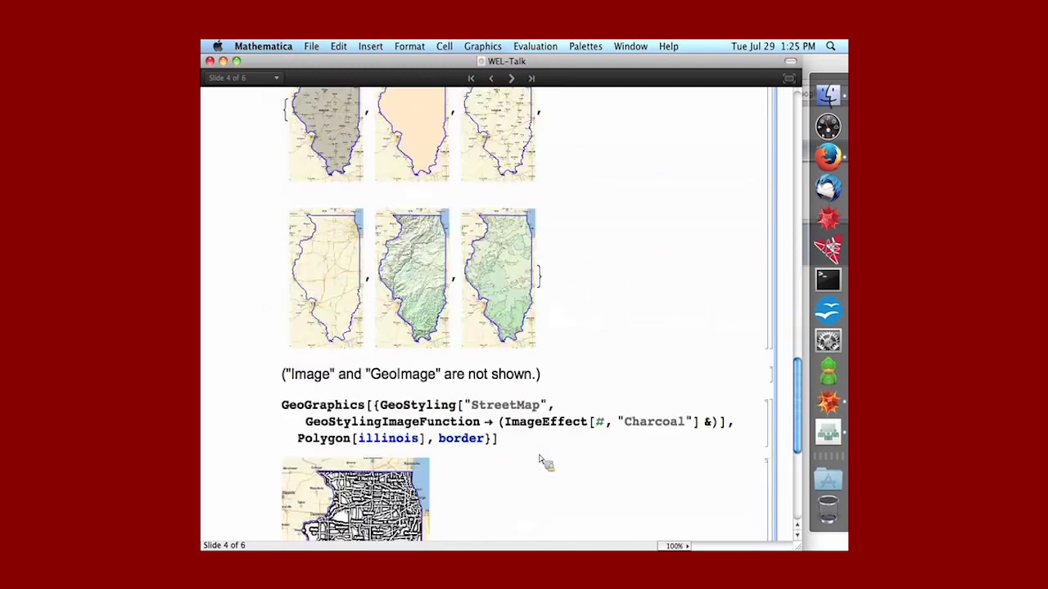
scroll(540, 461, down, 4)
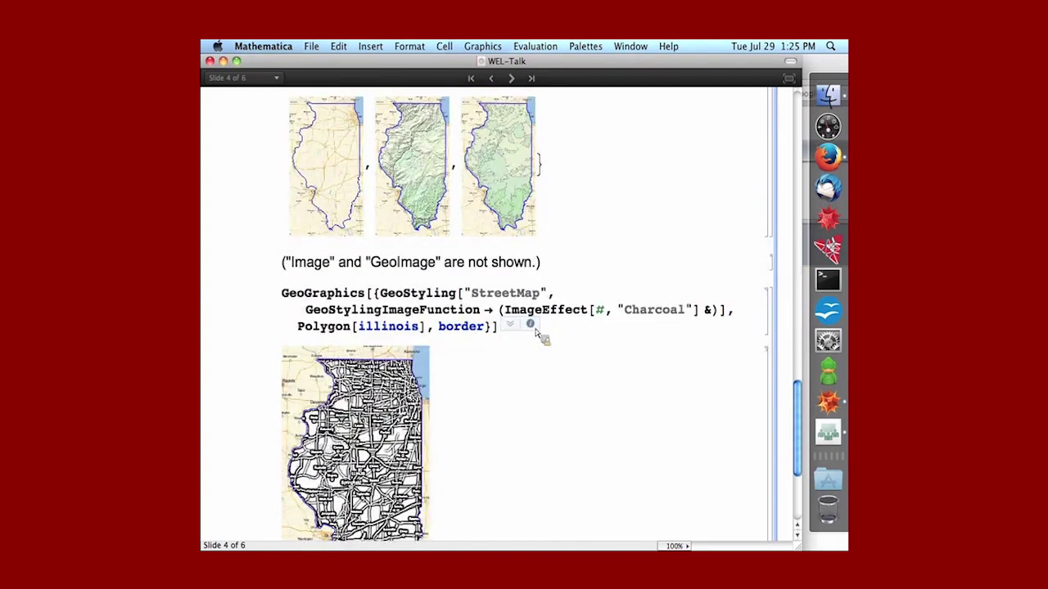
scroll(519, 346, down, 3)
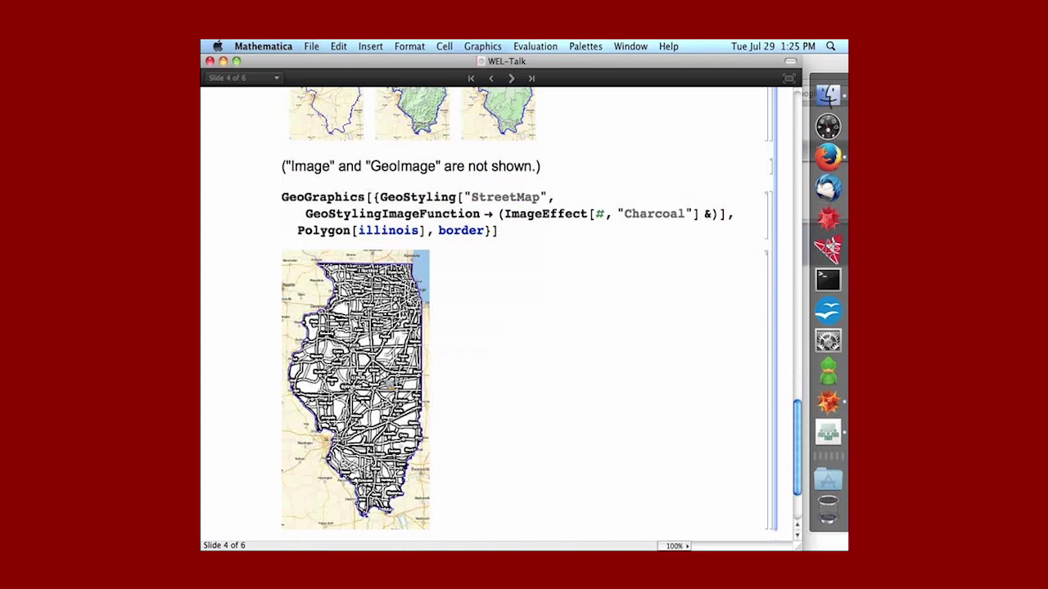
- Scroll back up to the Geo primitives list and advance to slide 5, 'Some Examples'
scroll(720, 341, up, 15)
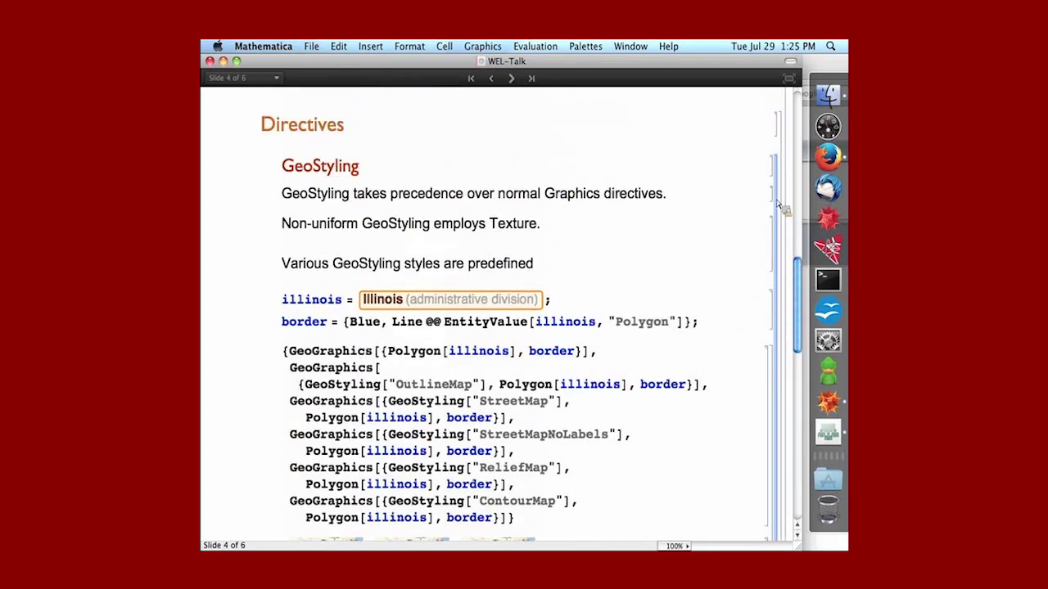
scroll(753, 225, up, 6)
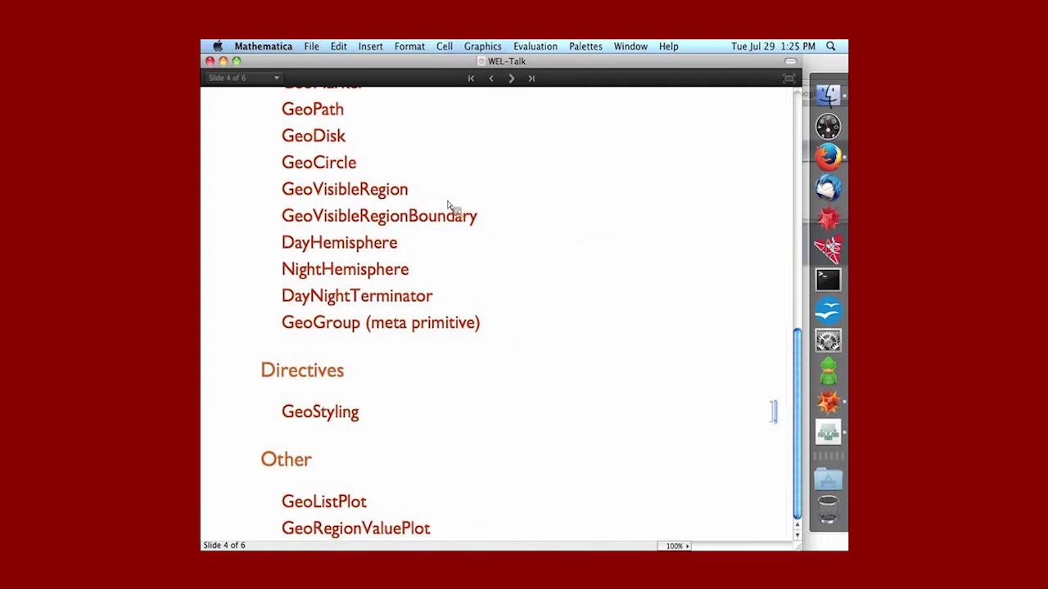
click(512, 80)
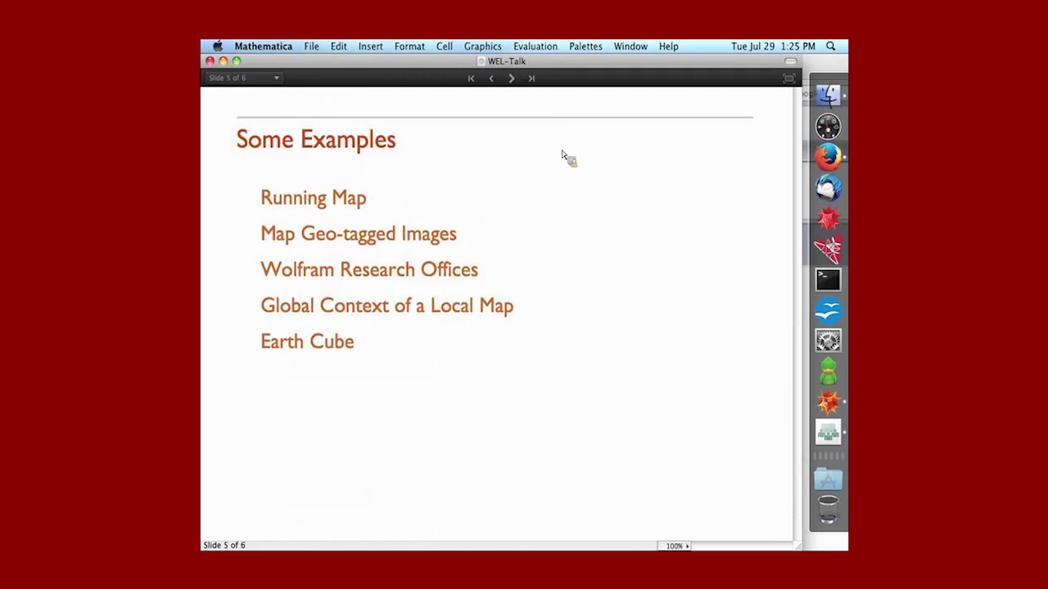
- Preview the Map Geo-tagged Images example, then fold it back into the section list
mouse_move(782, 270)
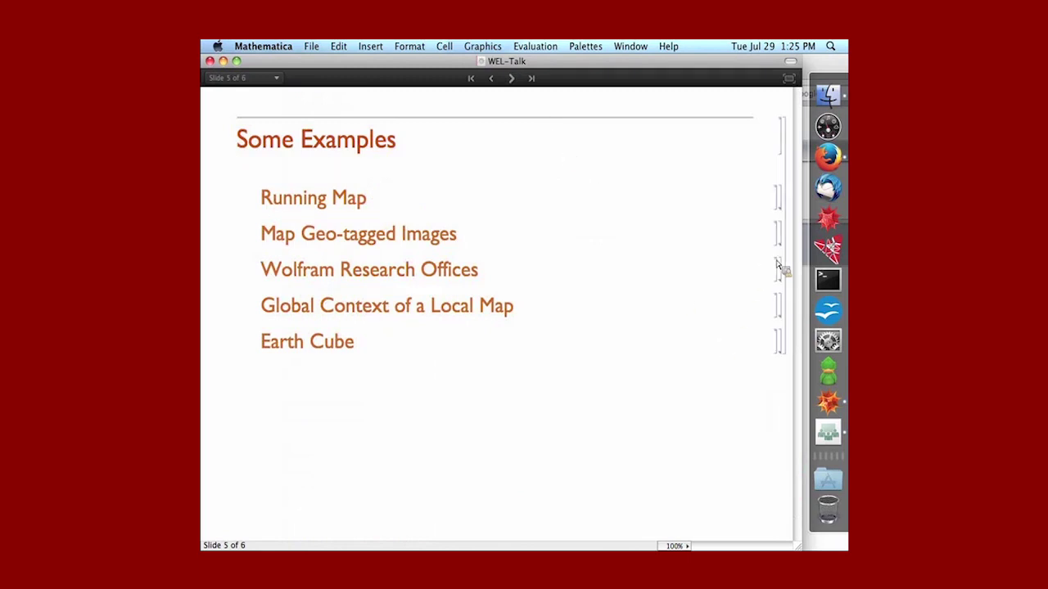
double_click(779, 235)
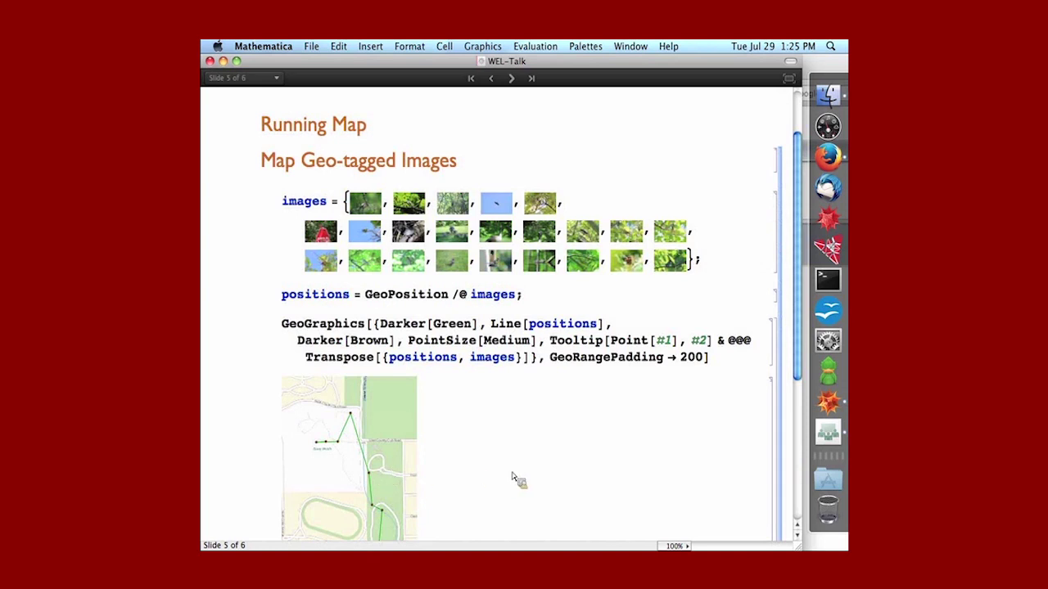
scroll(512, 478, down, 3)
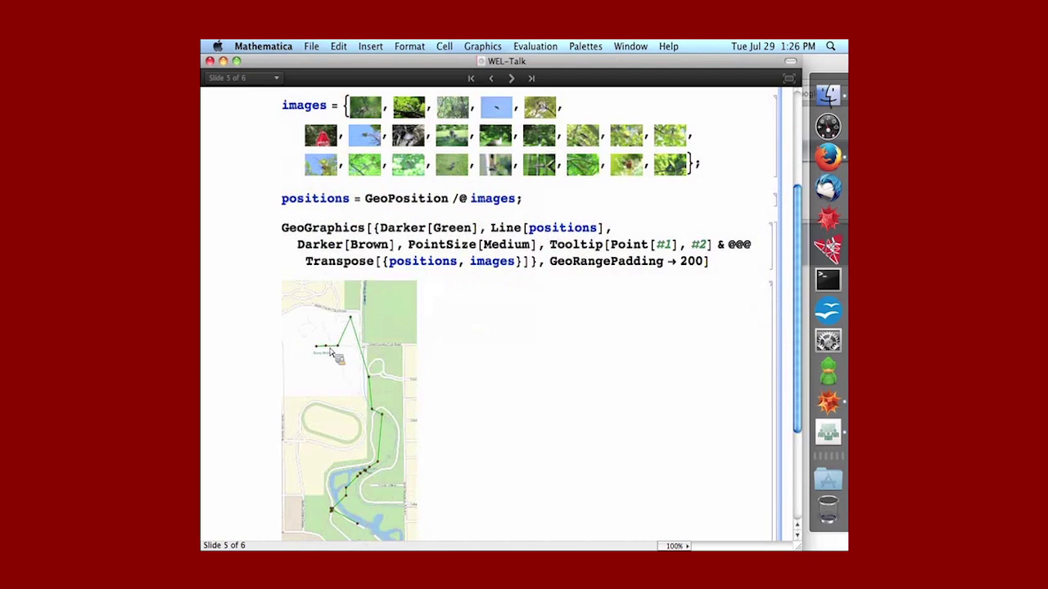
scroll(519, 369, up, 2)
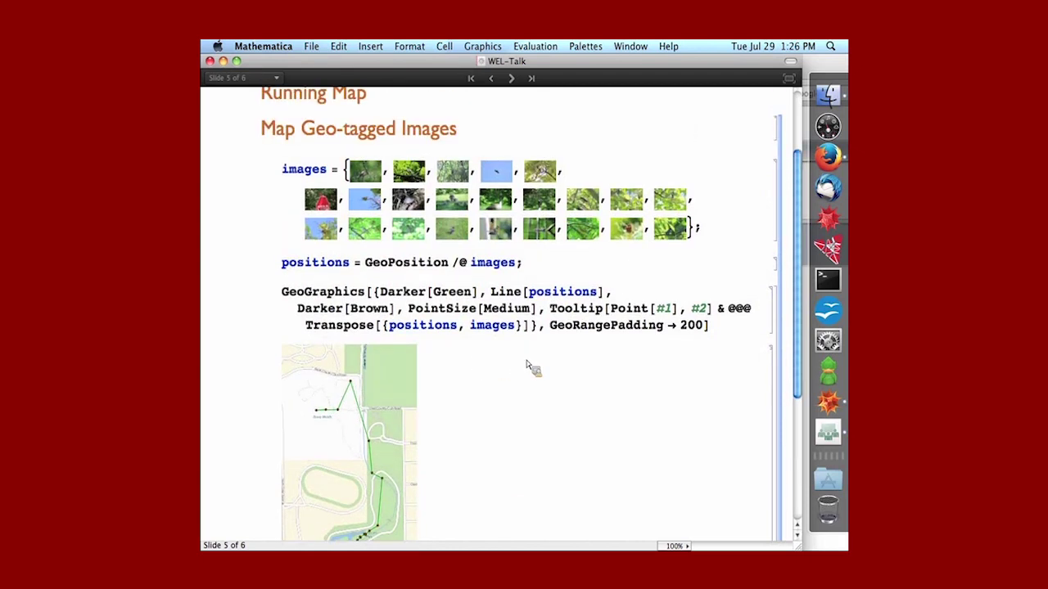
double_click(781, 141)
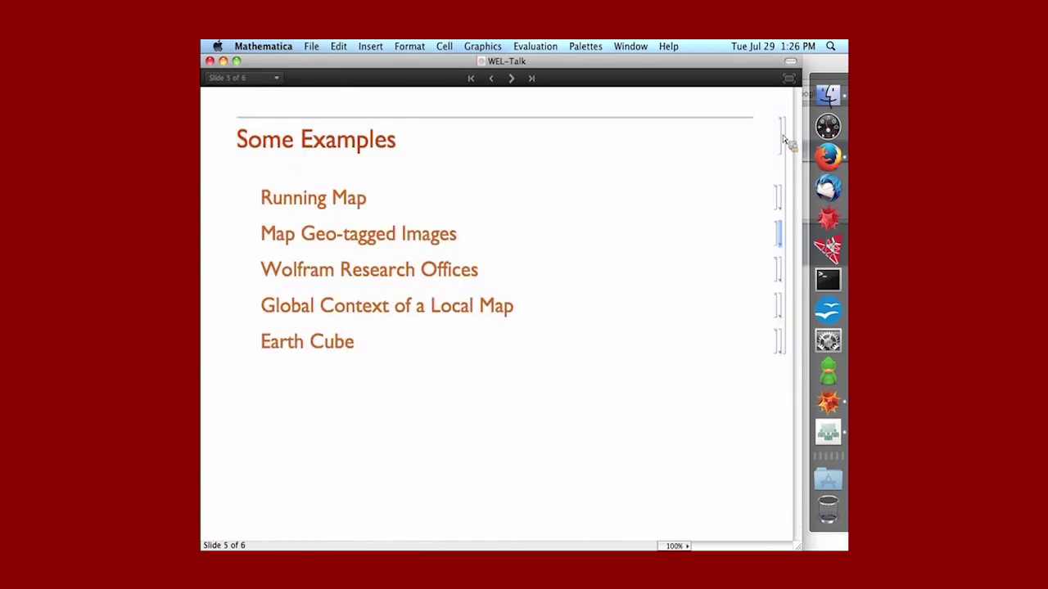
- Preview and collapse the Running Map example, then expand the Wolfram Research Offices example
double_click(781, 200)
scroll(745, 262, down, 2)
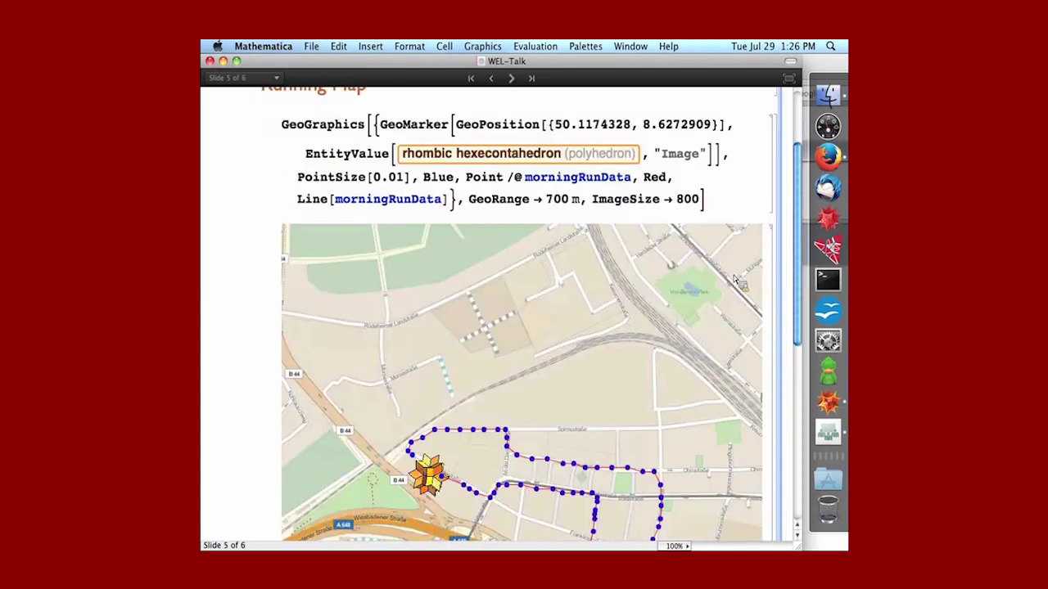
scroll(736, 281, up, 2)
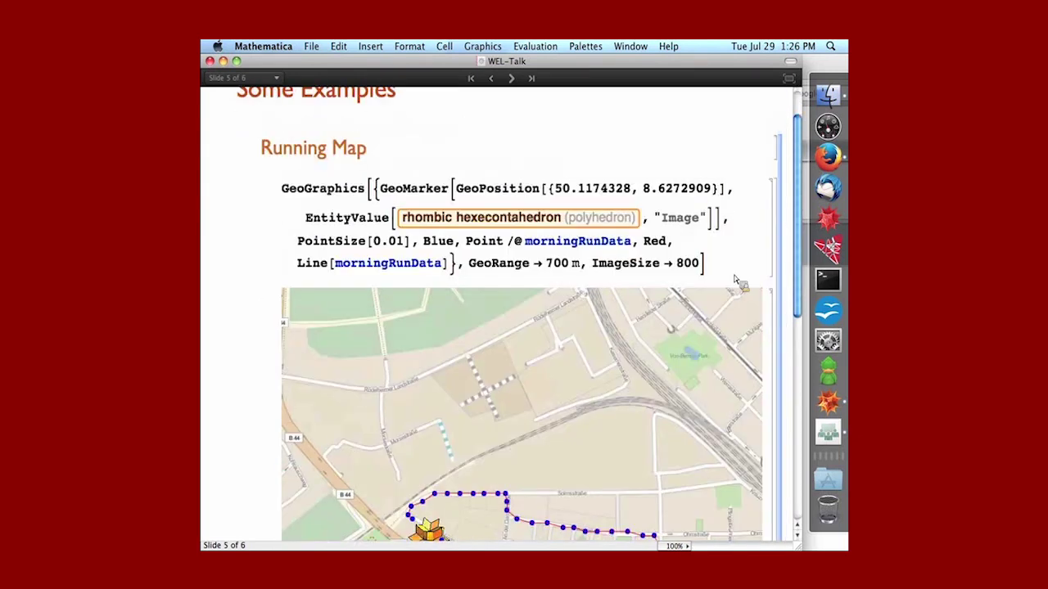
double_click(784, 170)
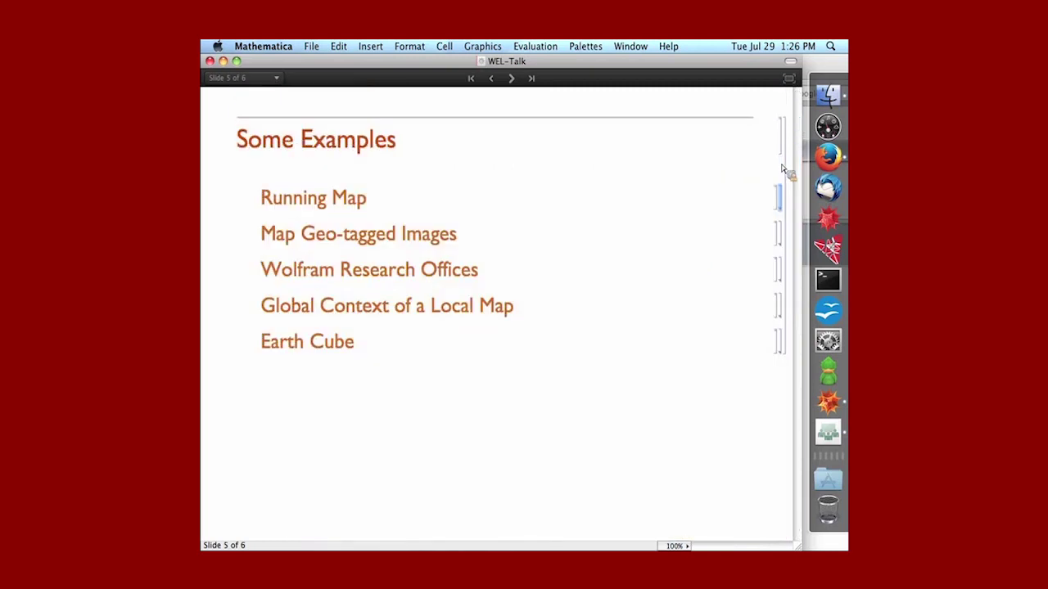
double_click(779, 272)
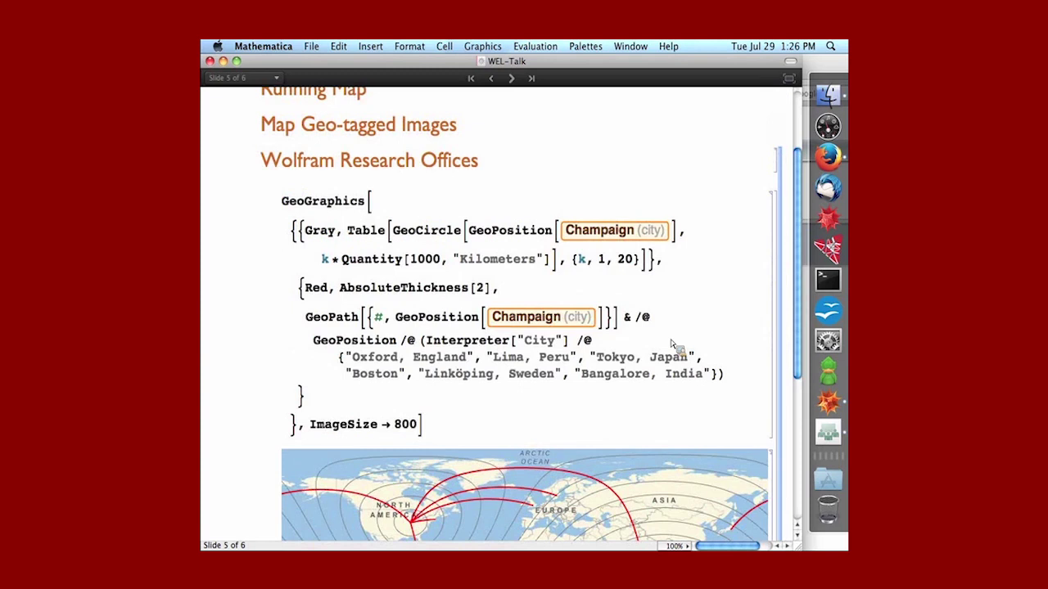
scroll(671, 344, down, 3)
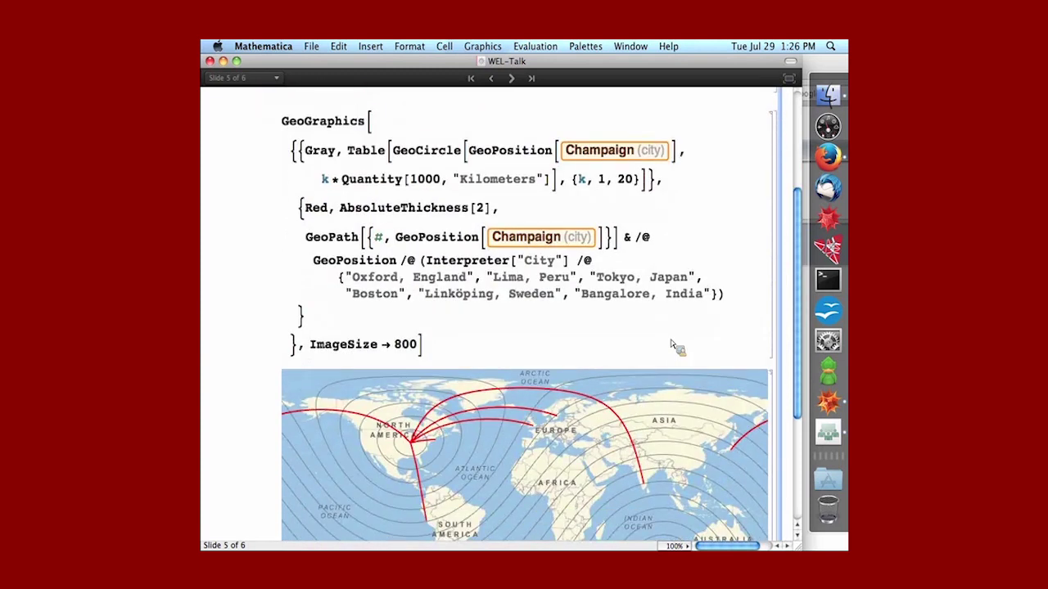
scroll(671, 345, down, 2)
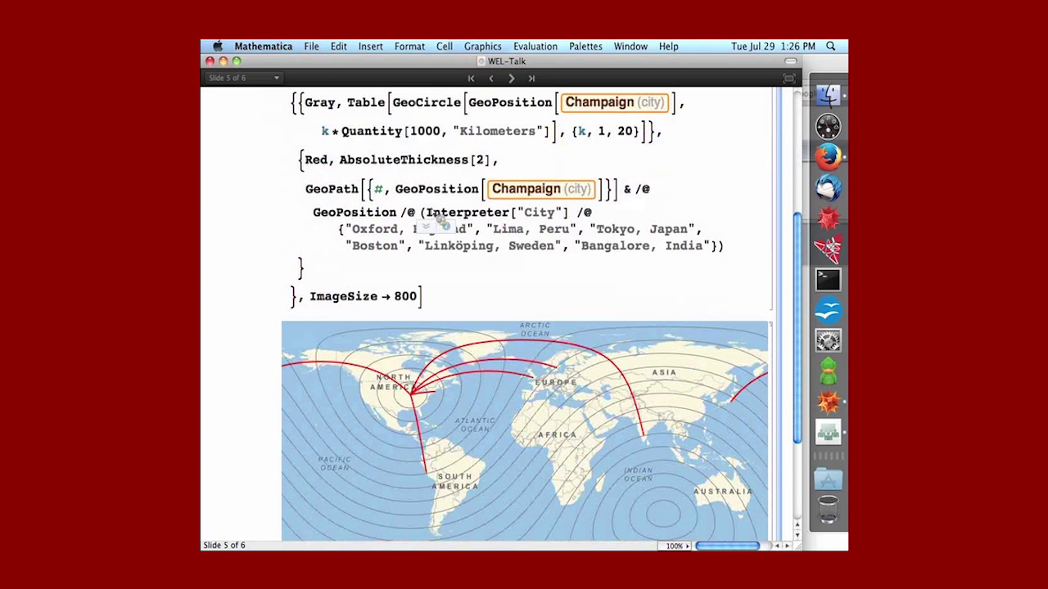
triple_click(436, 216)
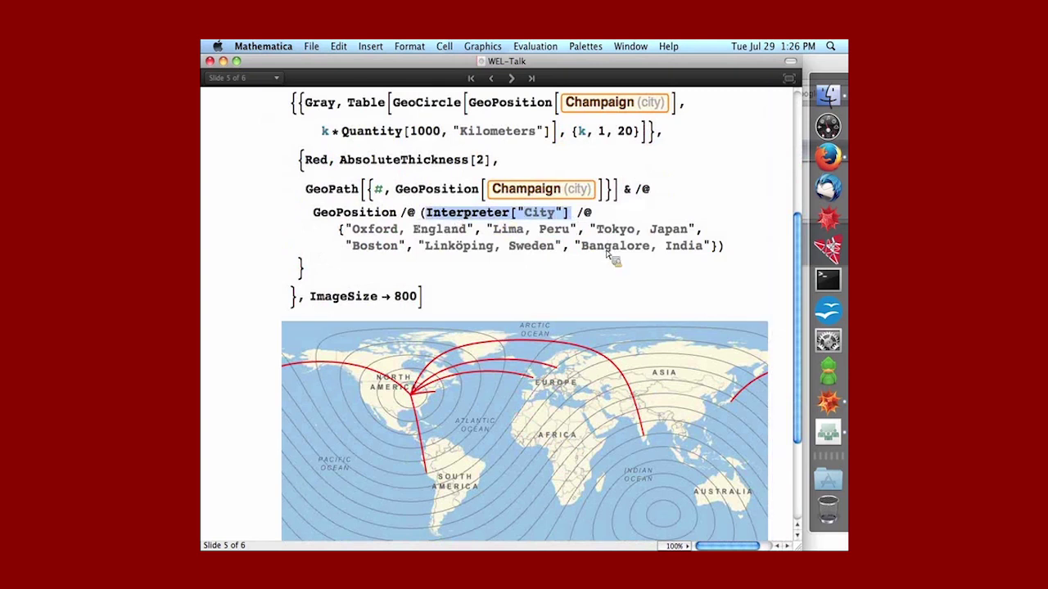
scroll(608, 257, up, 5)
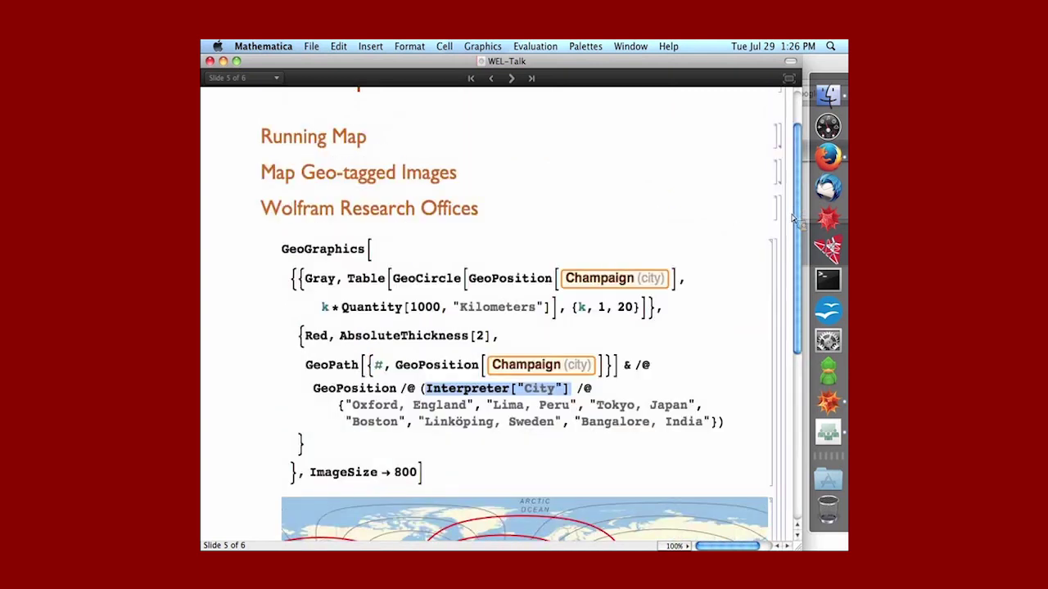
double_click(778, 236)
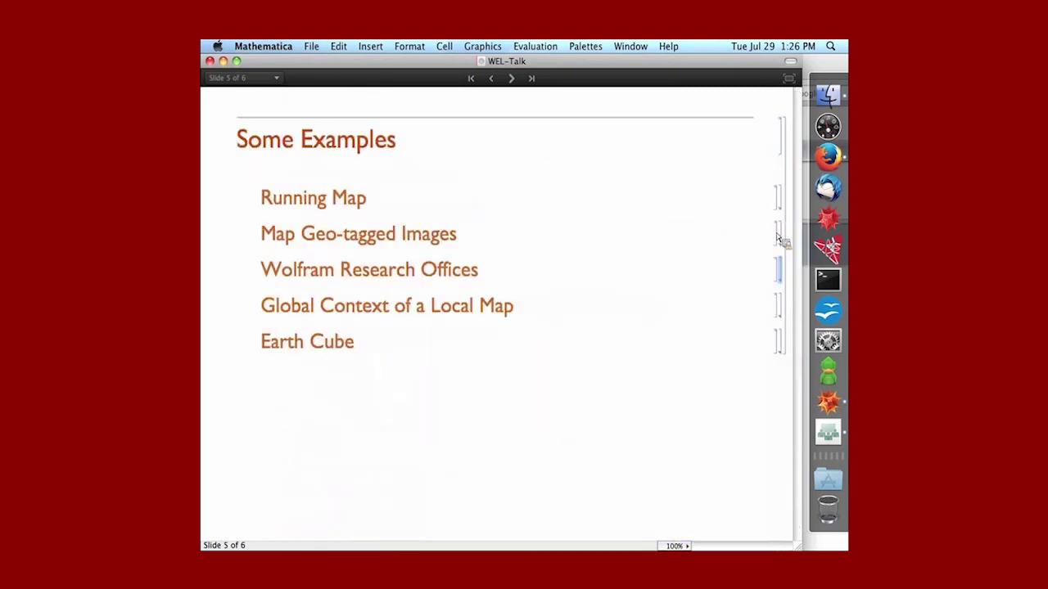
click(512, 80)
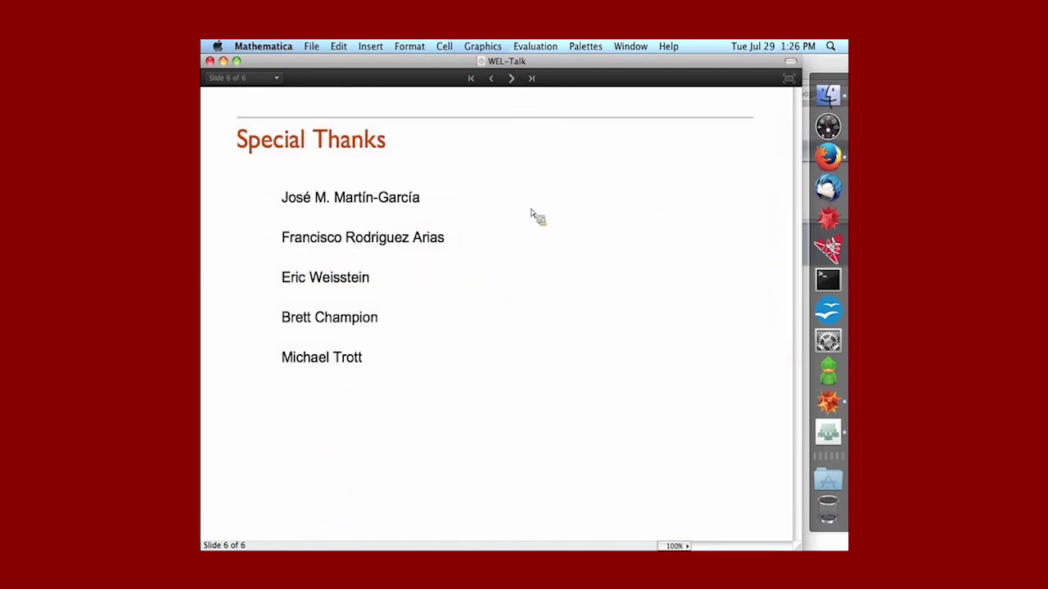